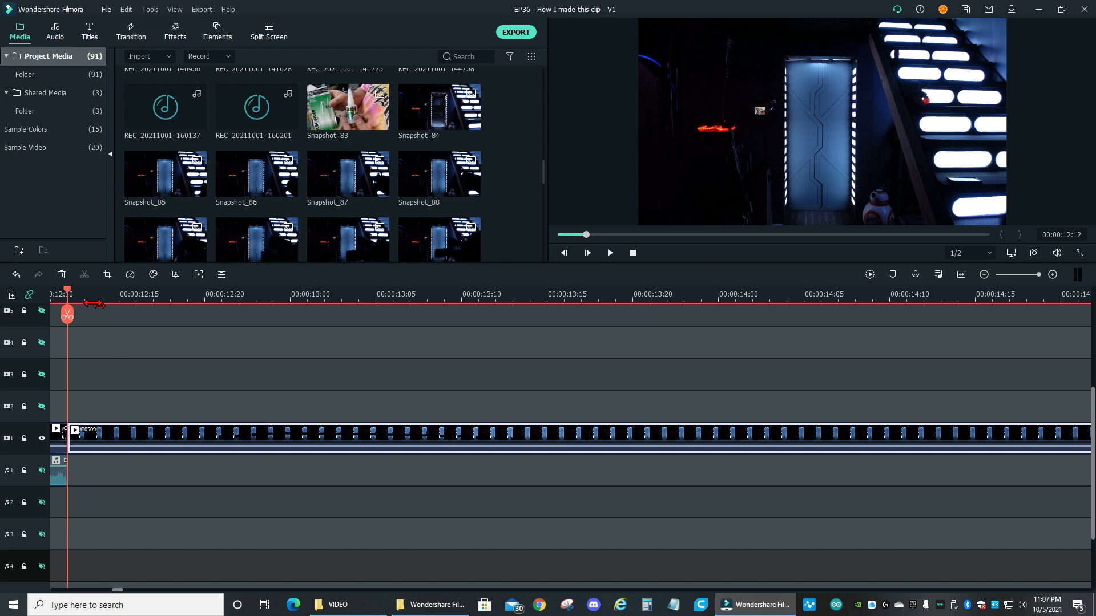
Step back and forth through the first frames of clip C0509 to examine where the foreground figure enters over the stairs
key("Right")
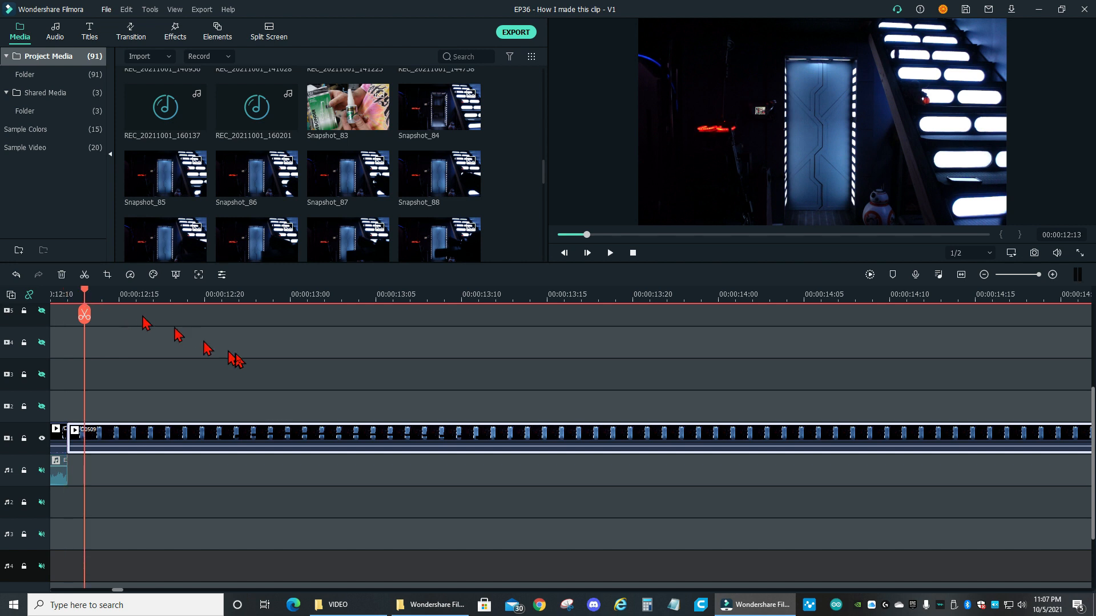
key("Right")
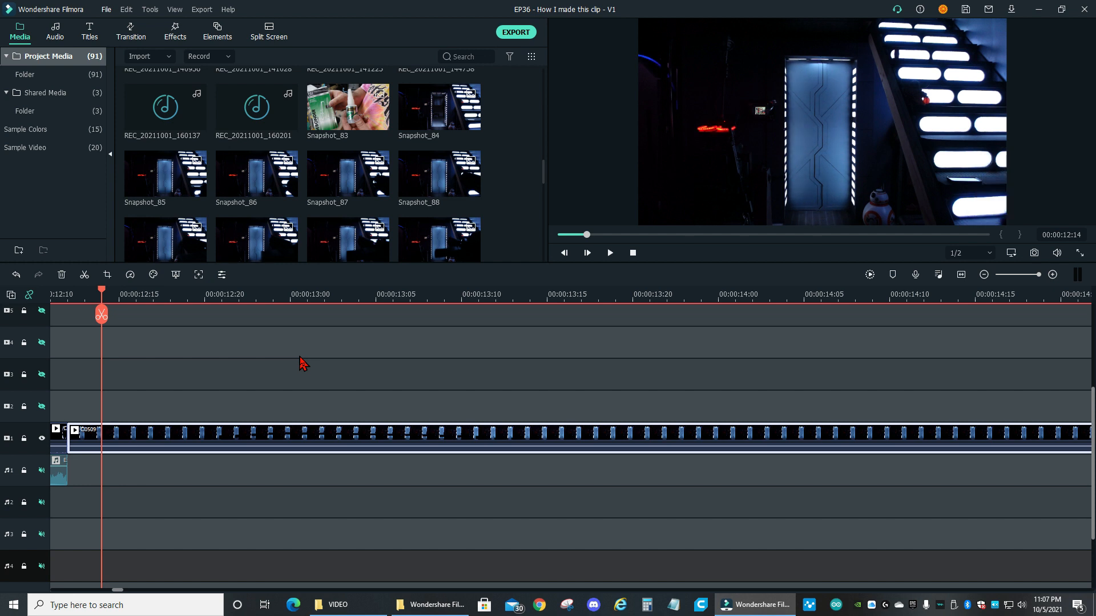
key("Left")
key("Right")
key("Left")
key("Right")
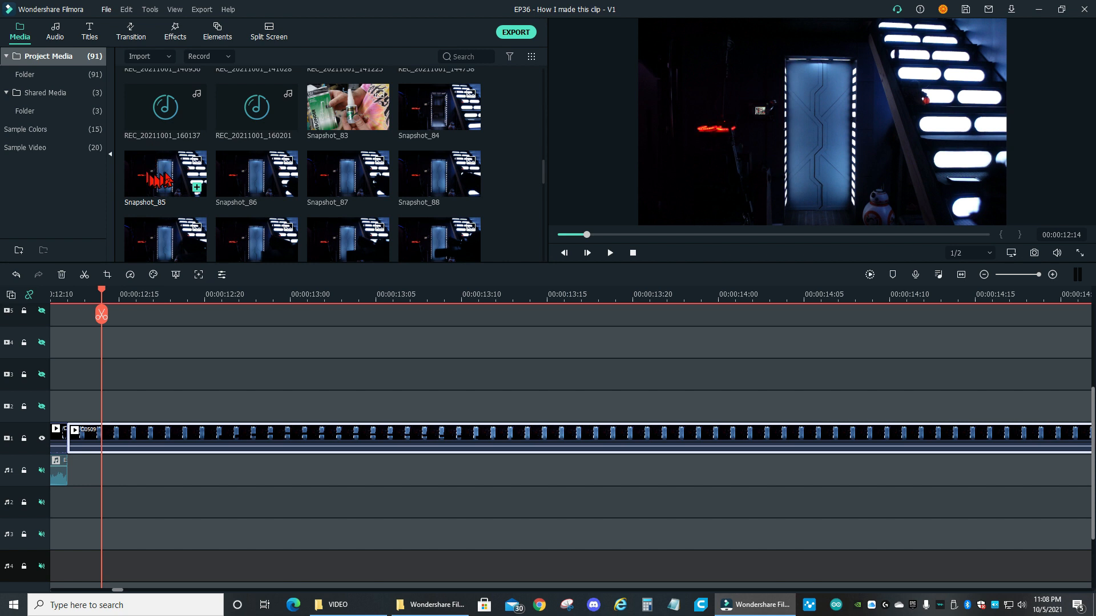
left_click_drag(103, 293, 73, 292)
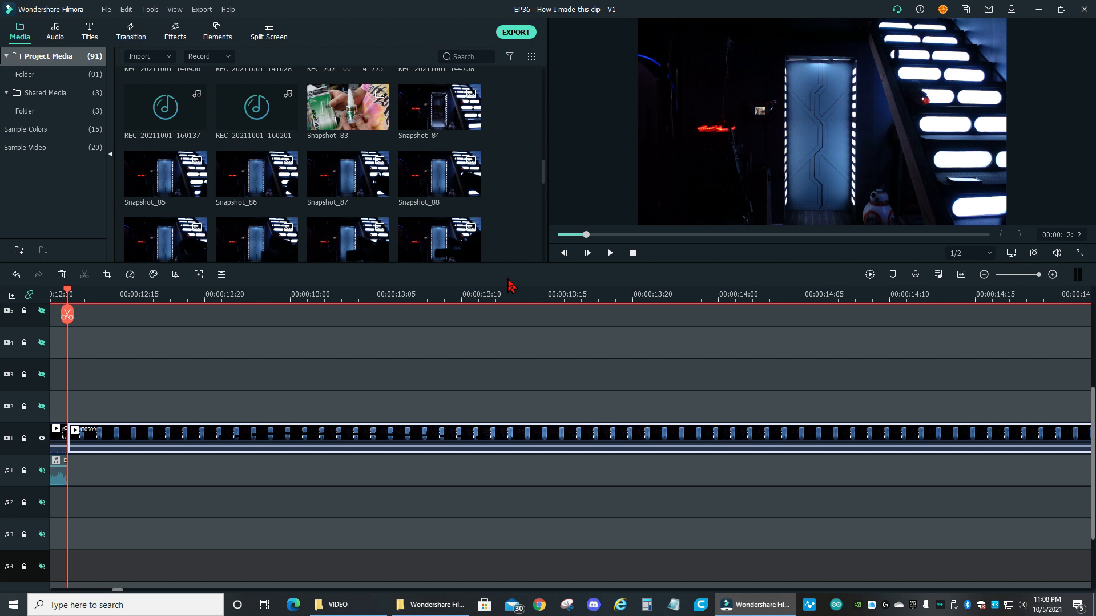
key("Right")
key("Right")
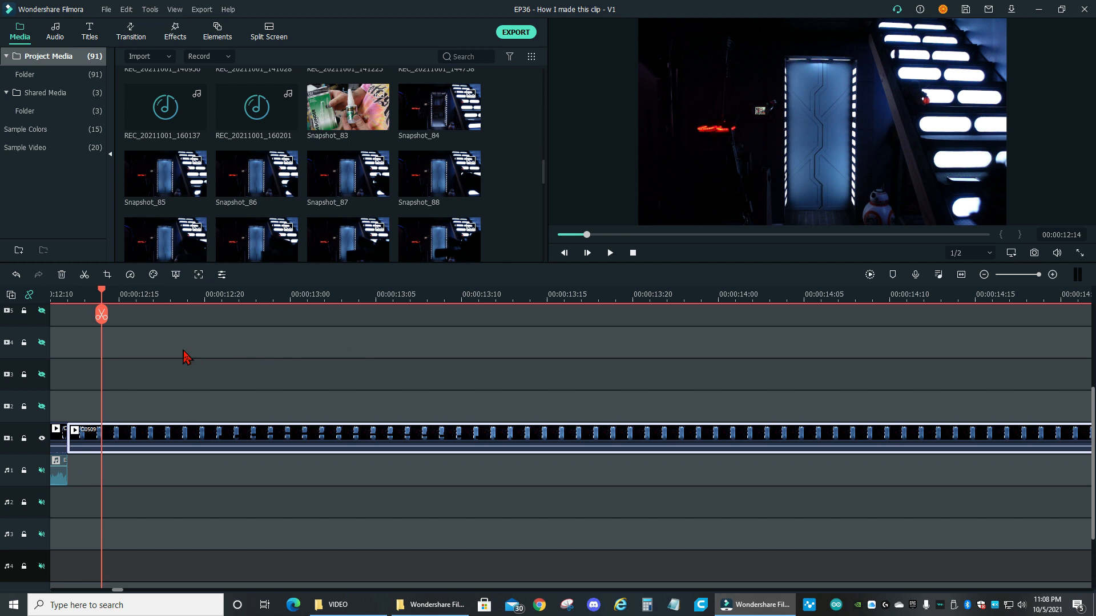
Advance through clip C0509 frame by frame to examine how the silhouetted figure and gun barrel pass in front of the door
left_click(122, 320)
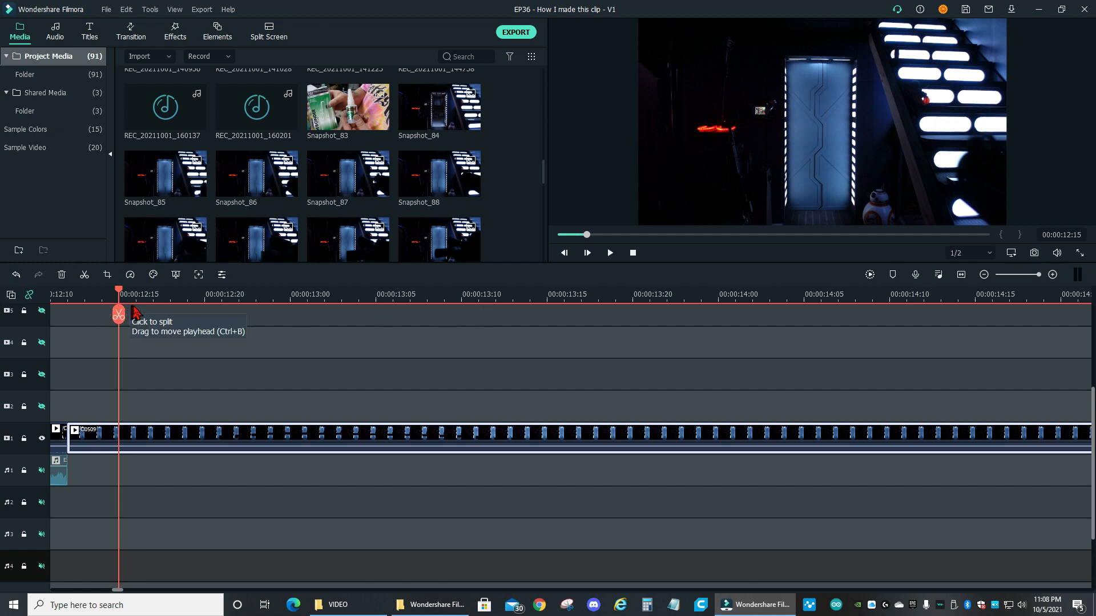
key("Right")
key("Right")
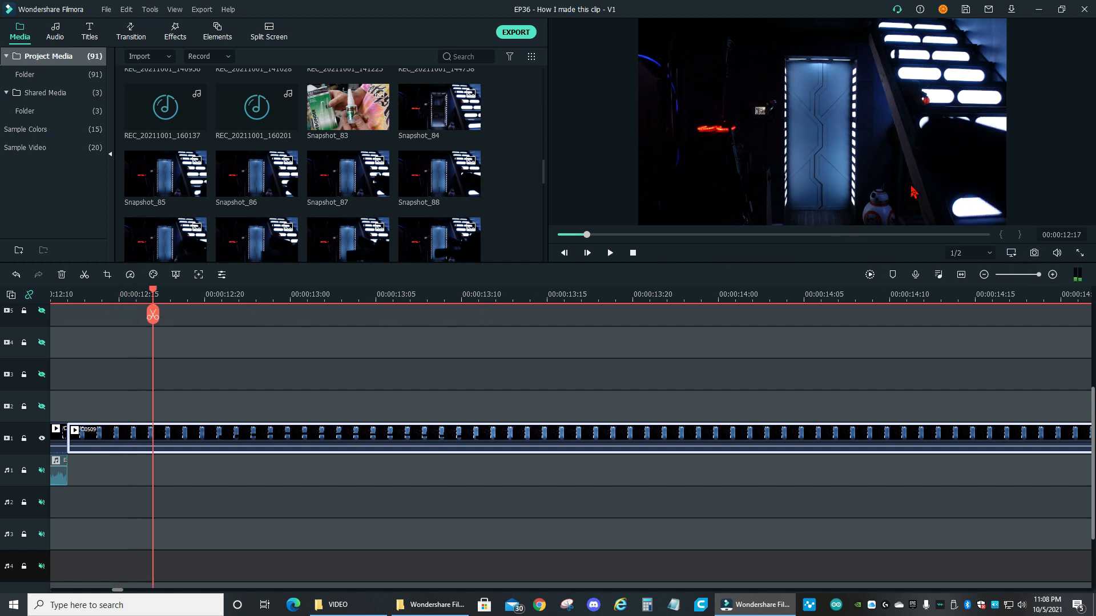
key("Right")
key("Right")
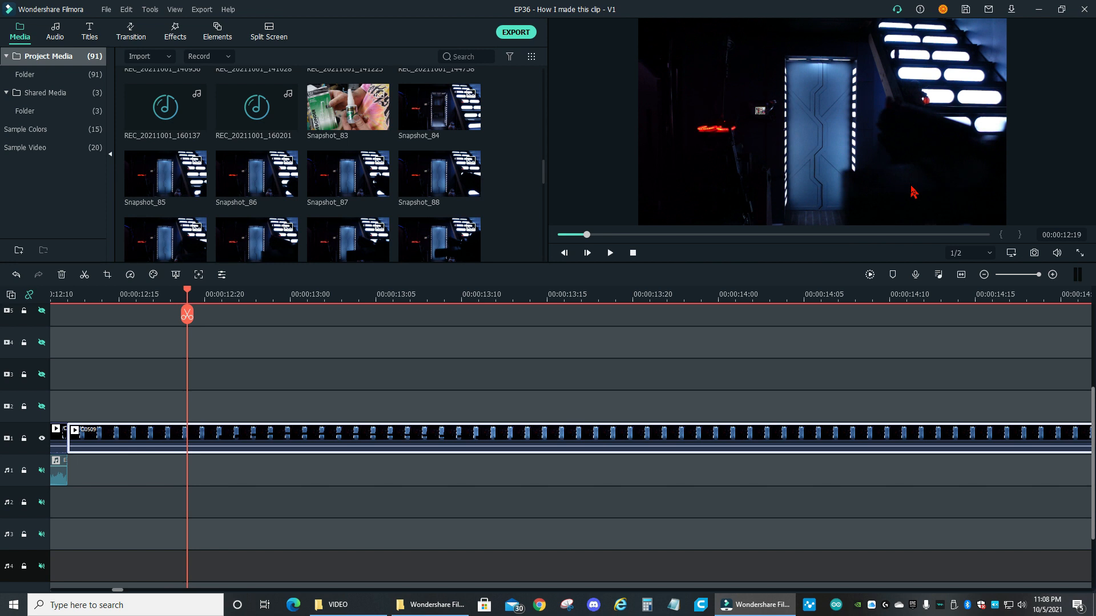
key("Right")
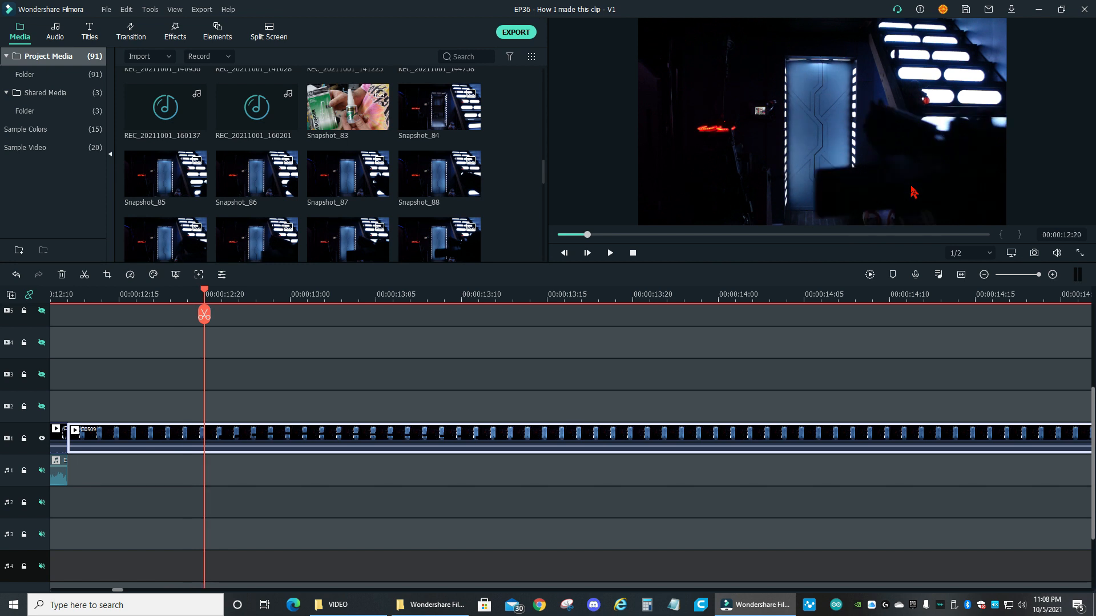
key("Right")
key("Right")
key("Right")
key("Right")
key("Right")
key("Right")
key("Right")
key("Right")
key("Right")
key("Right")
key("Right")
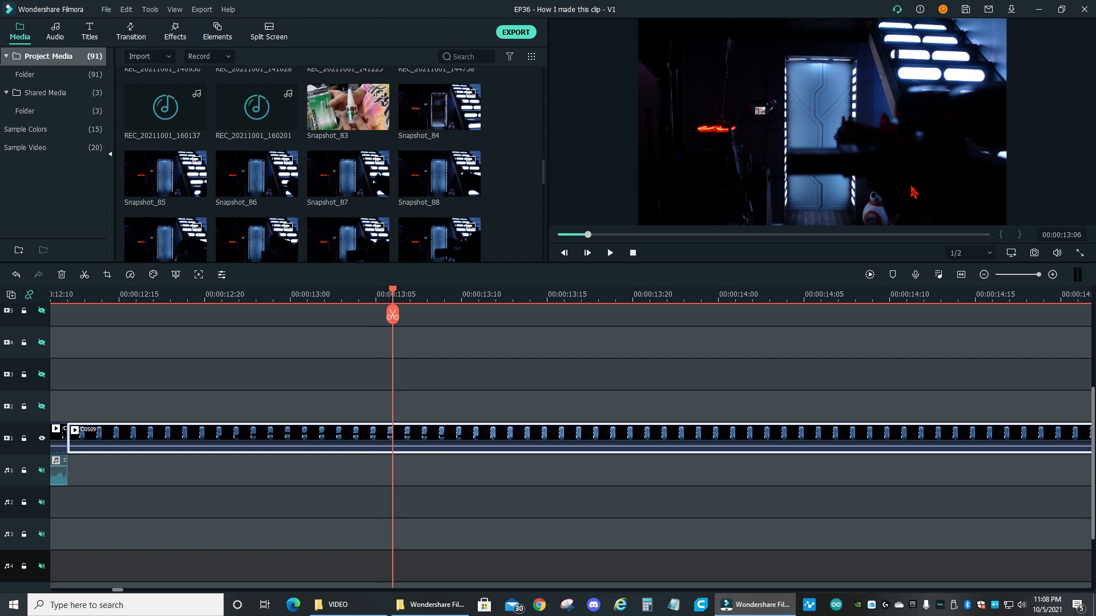
key("Left")
key("Left")
key("Left")
key("Left")
key("Left")
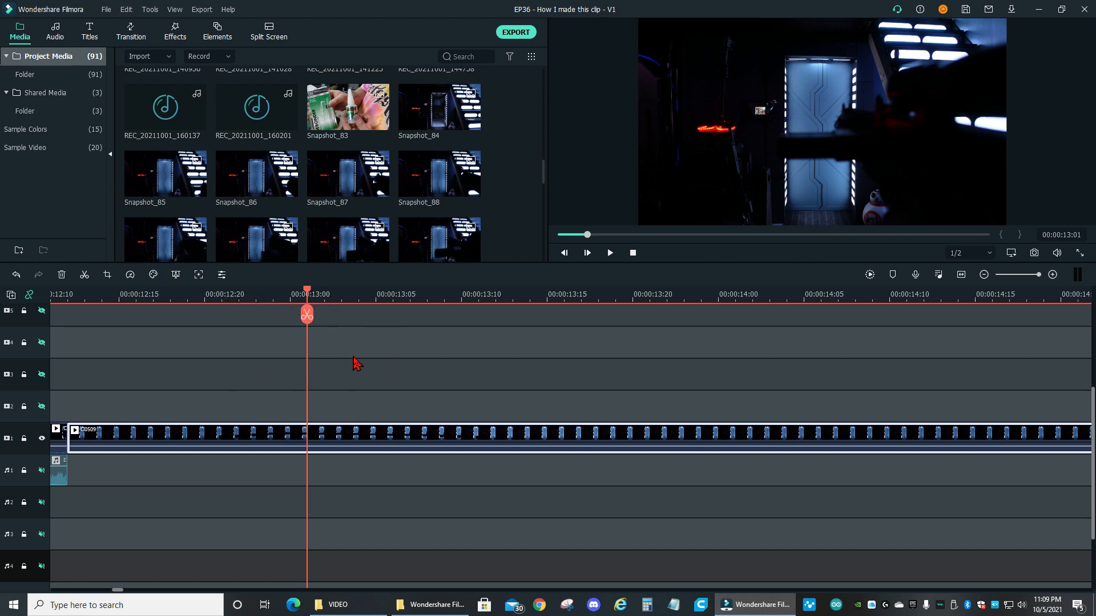
Reveal Snapshot_92 in File Explorer and open the neighbouring Snapshot_93.png in Photopea
right_click(443, 239)
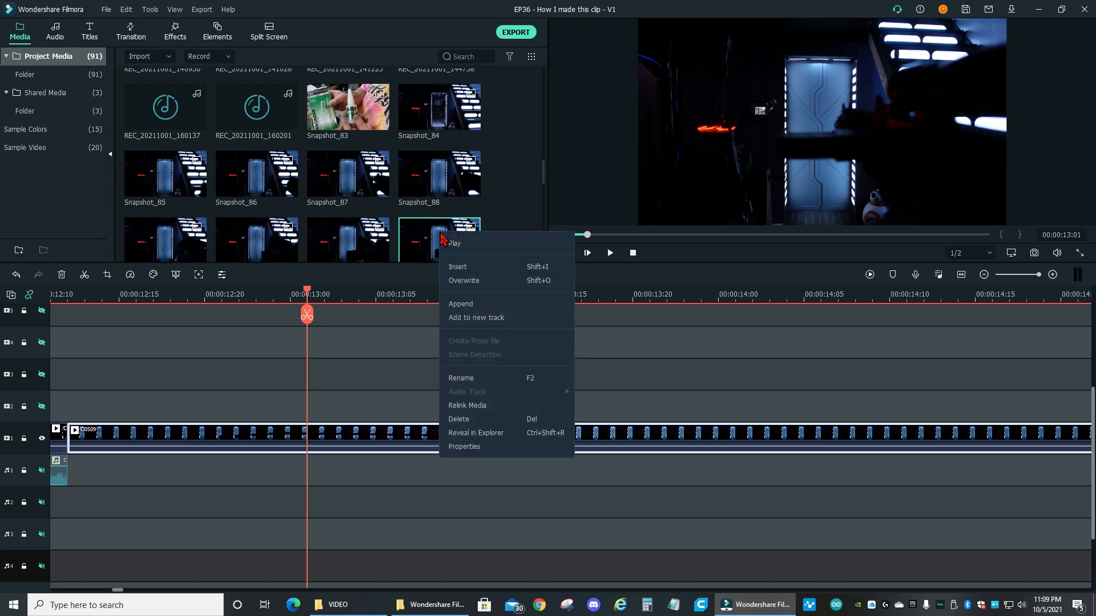
left_click(454, 435)
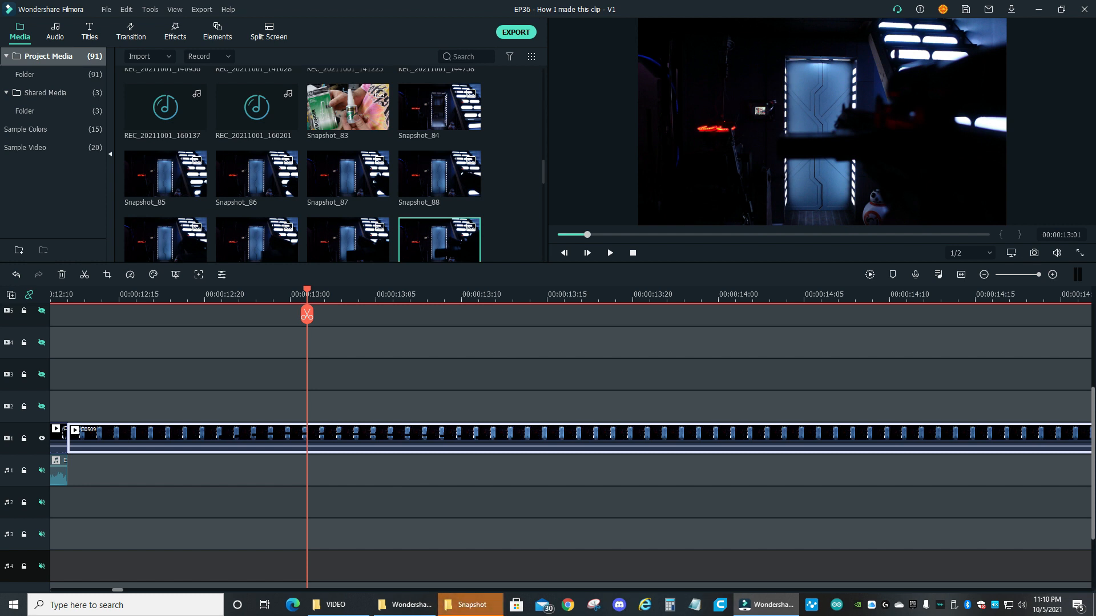
left_click(470, 605)
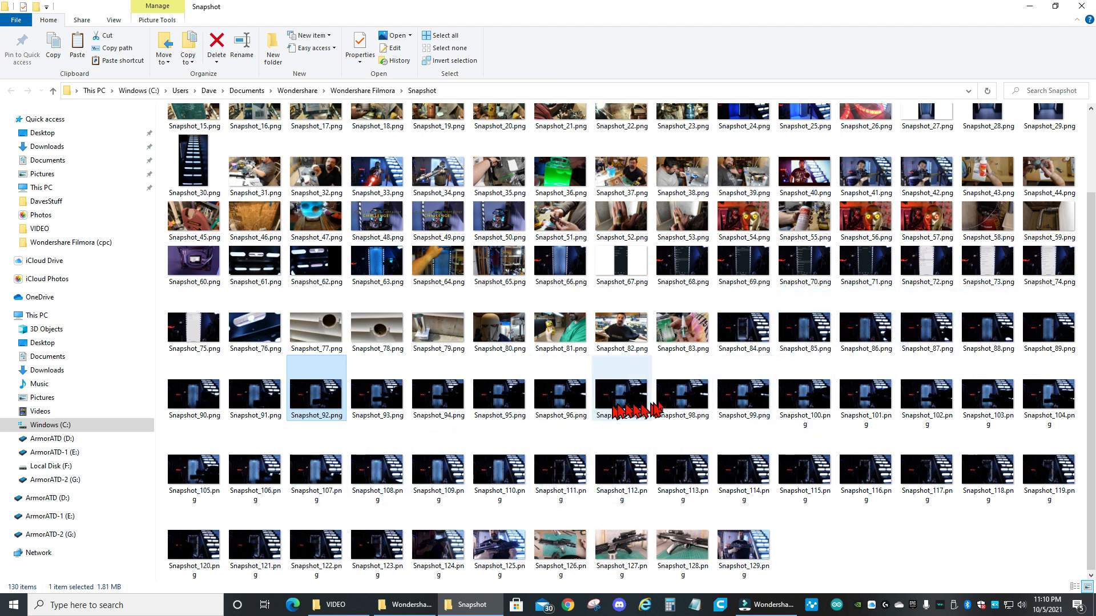
double_click(381, 400)
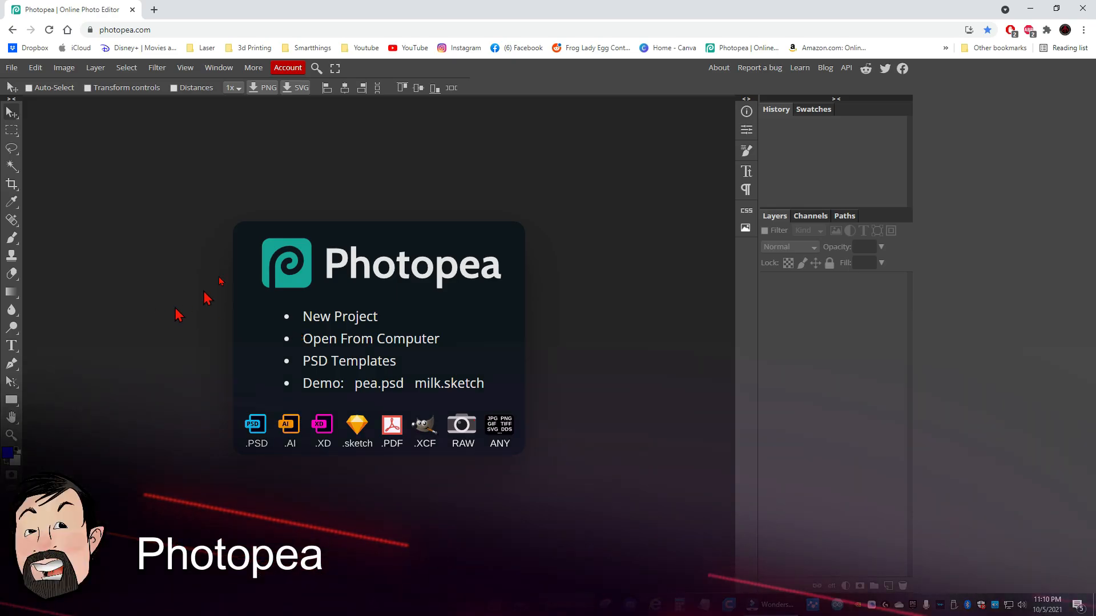
left_click_drag(377, 394, 145, 267)
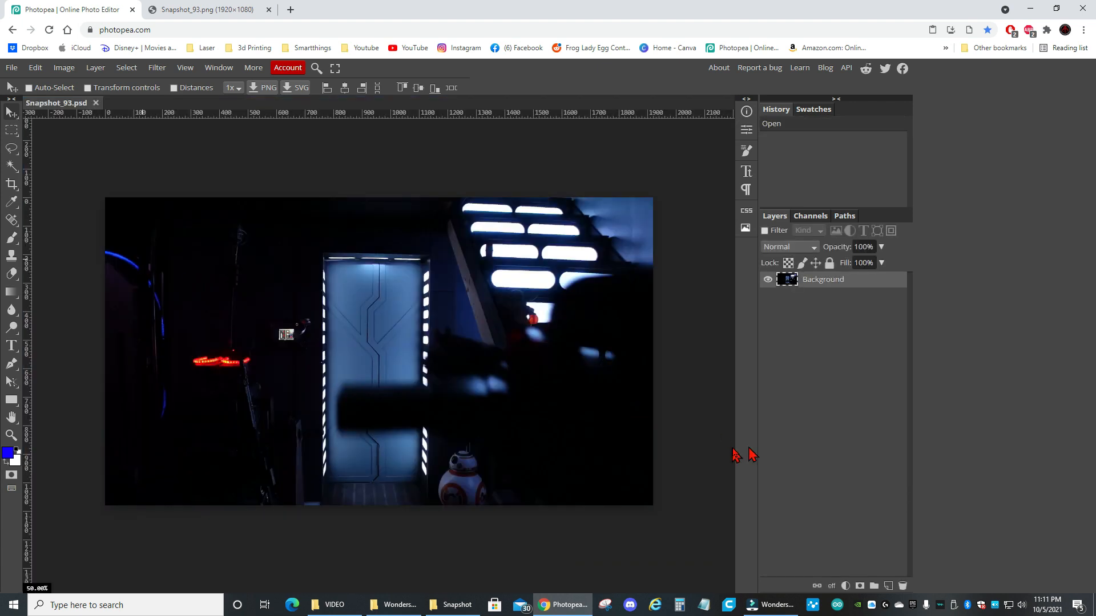
Outline the visible blue door panel with the Polygonal Lasso, excluding the dark gun barrel, and delete the selected area
right_click(12, 150)
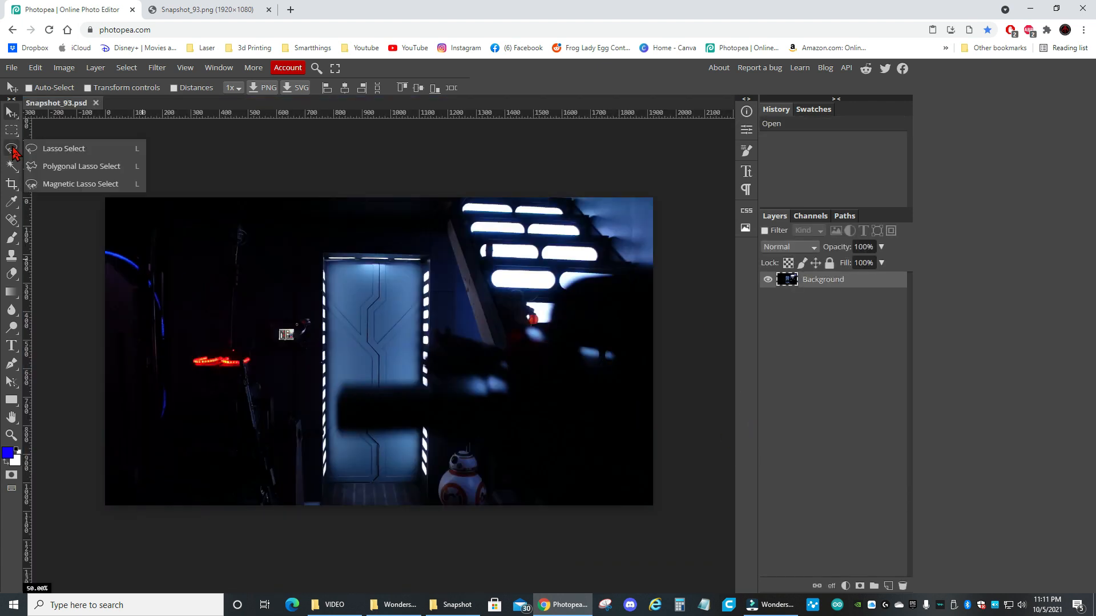
left_click(13, 149)
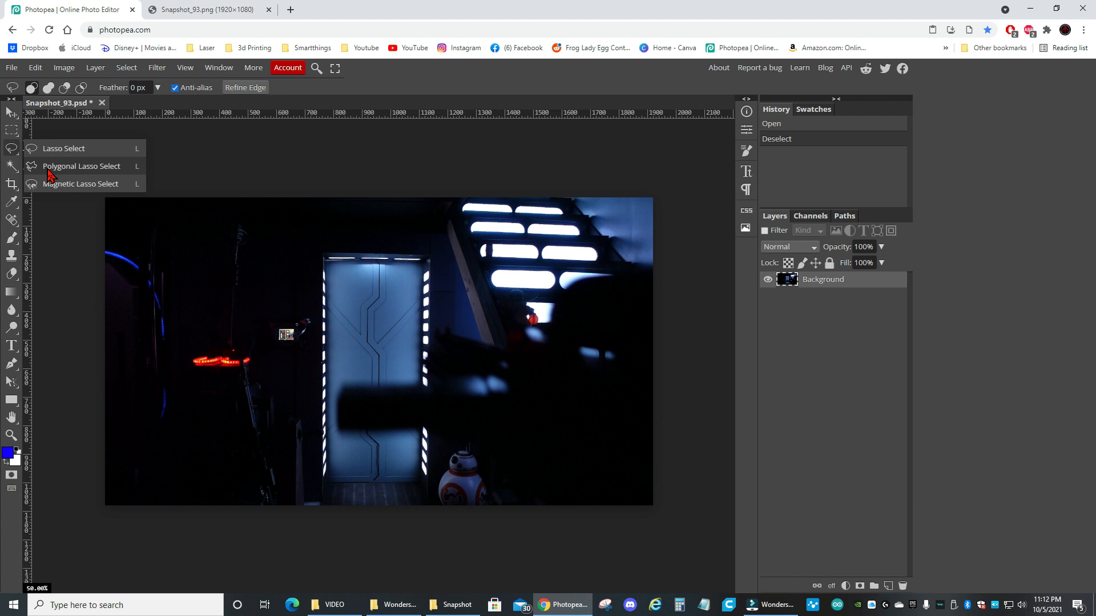
left_click(50, 171)
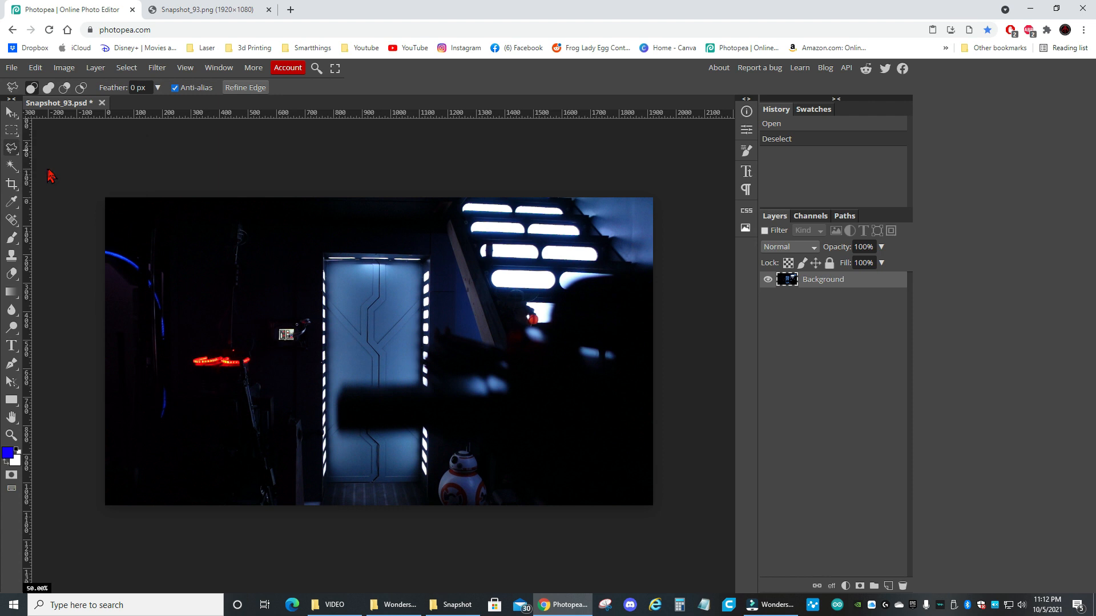
left_click(326, 260)
left_click(328, 484)
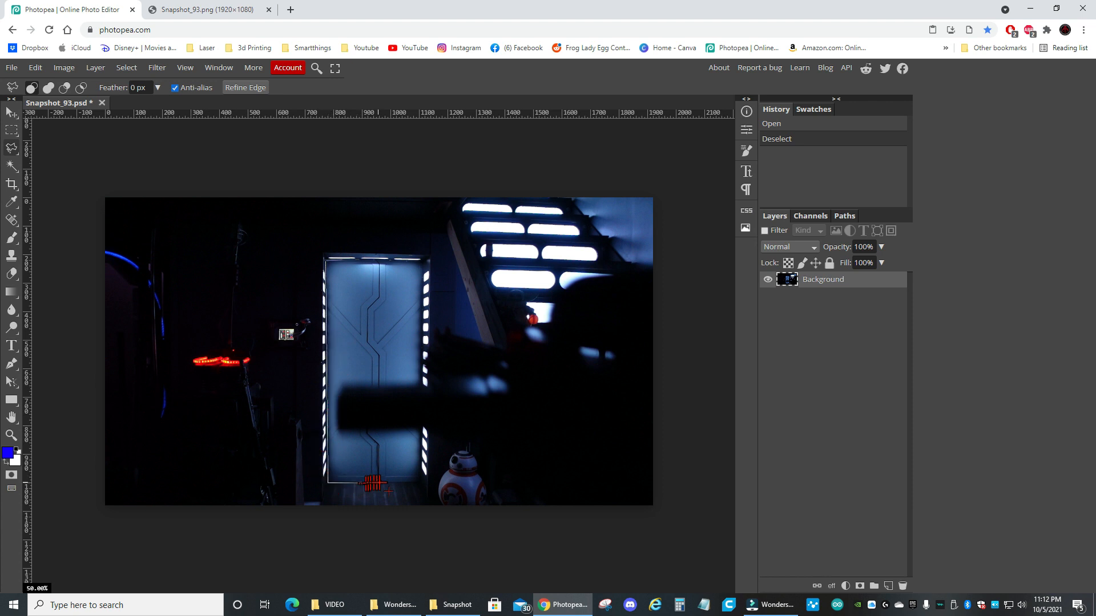
left_click(419, 482)
left_click(418, 428)
left_click(338, 430)
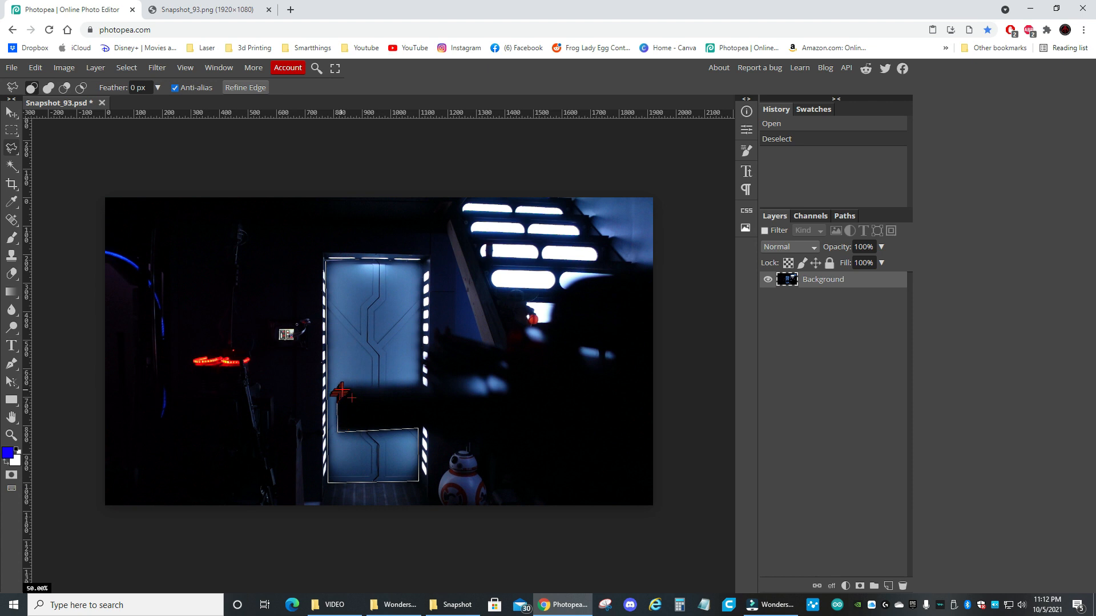
left_click(346, 386)
left_click(420, 261)
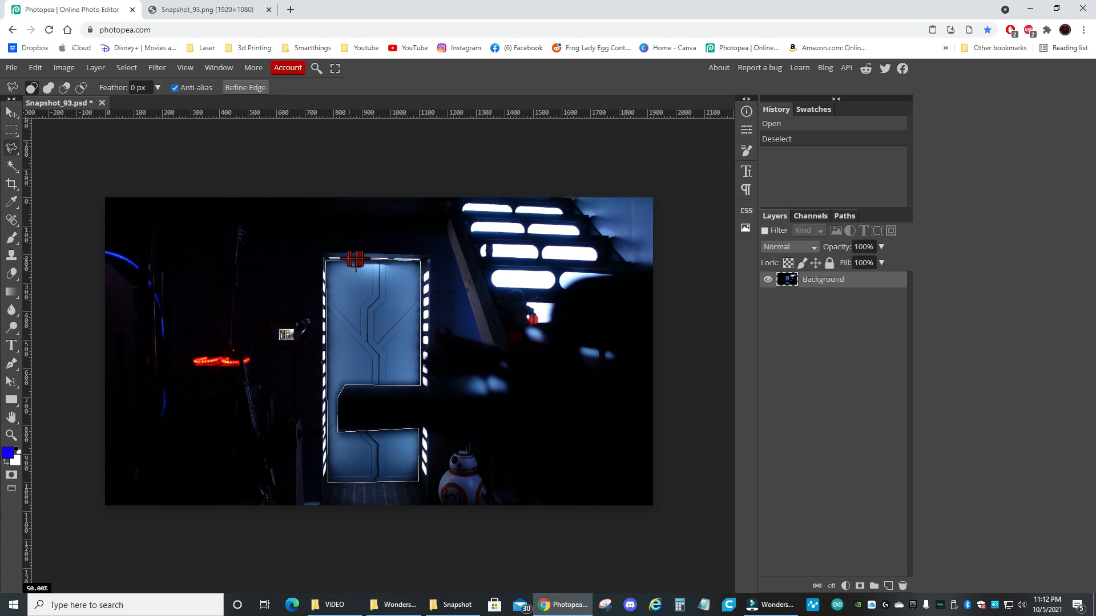
left_click(326, 263)
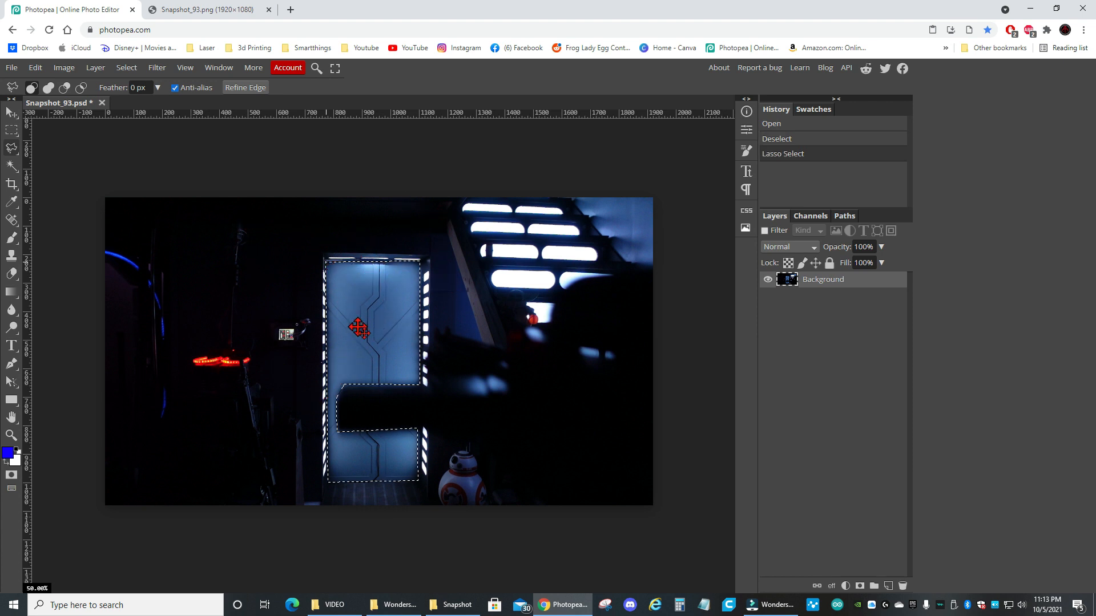
key("Delete")
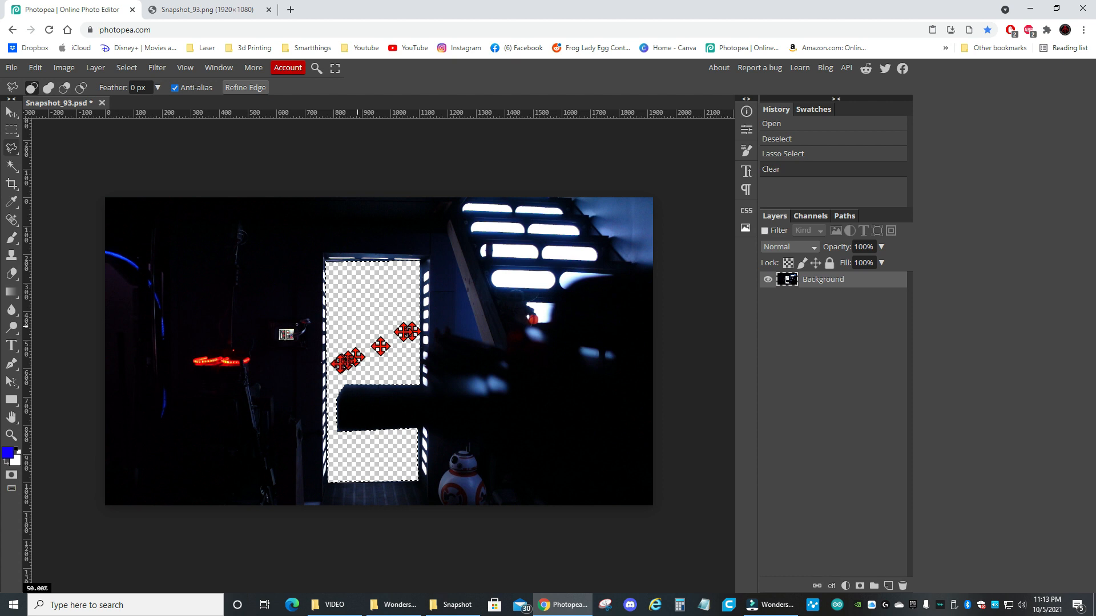
Export the cut-out image as a PNG at 1920 × 1080 px and 100% quality
left_click(11, 68)
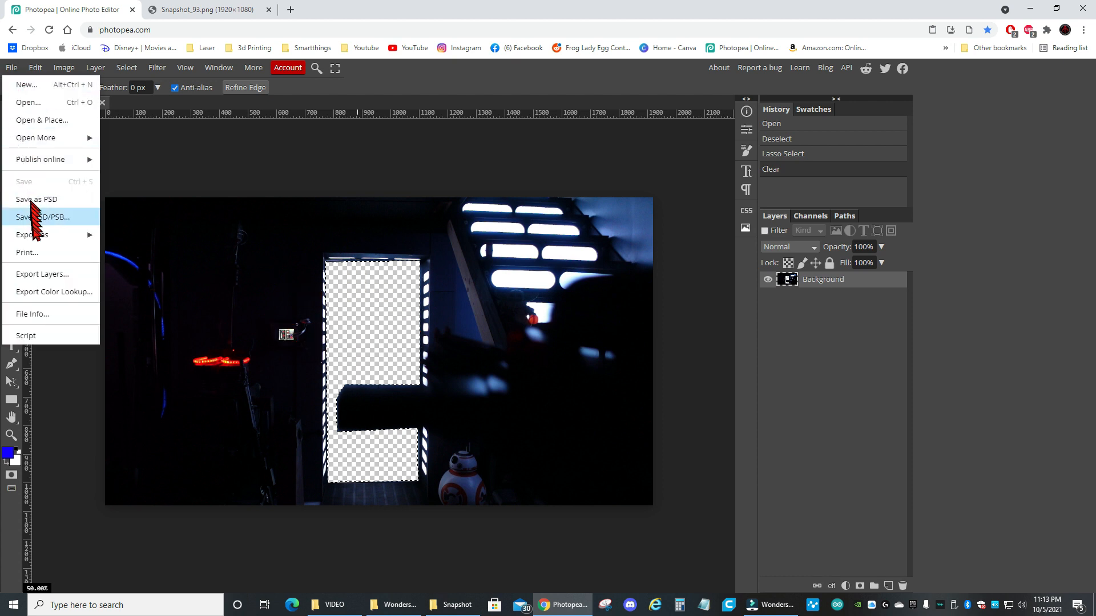
mouse_move(35, 237)
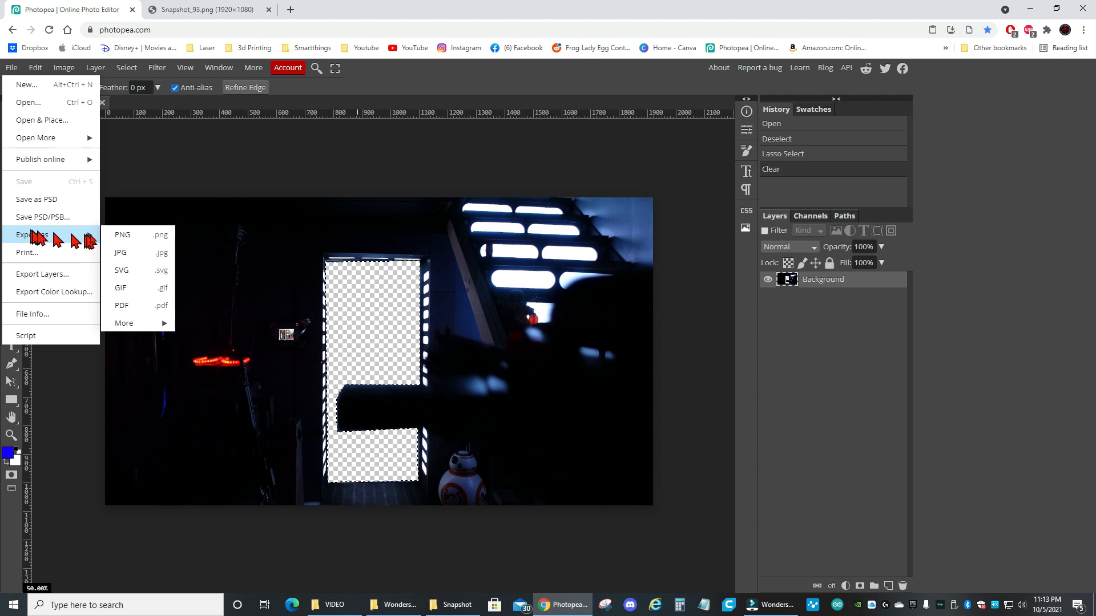
left_click(117, 234)
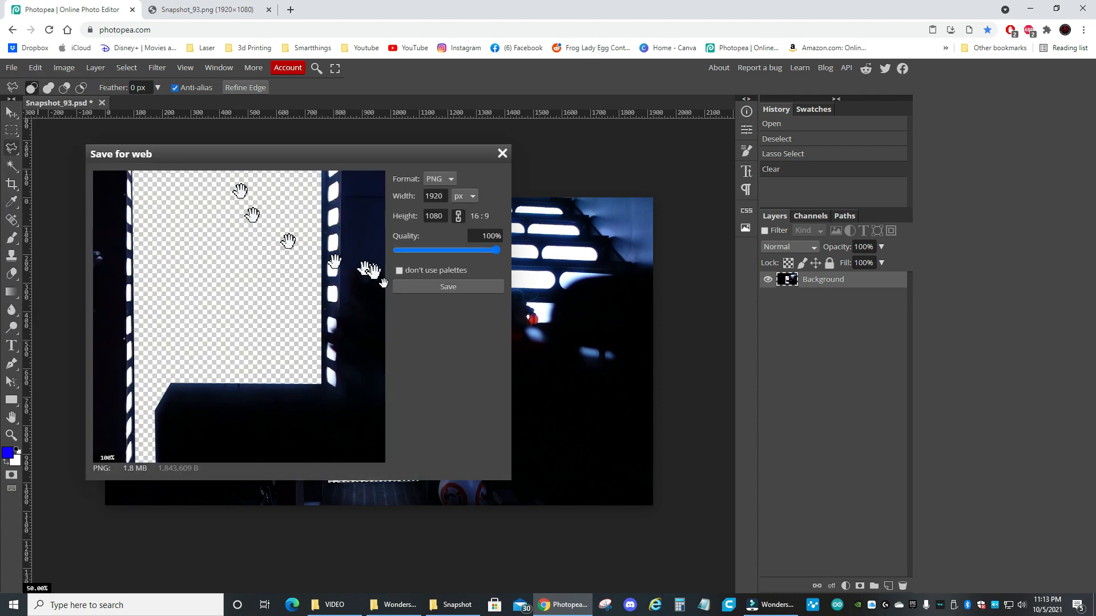
left_click(447, 289)
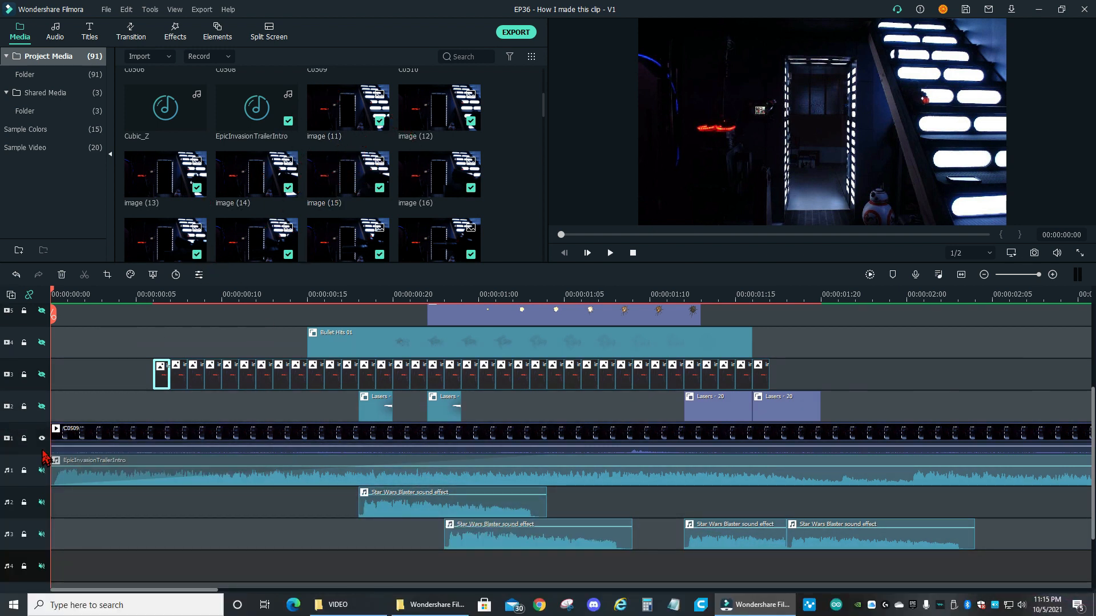
In Filmora, make video track 3 with the cut-out images visible and step through its first frames to check the open doorway
left_click(41, 375)
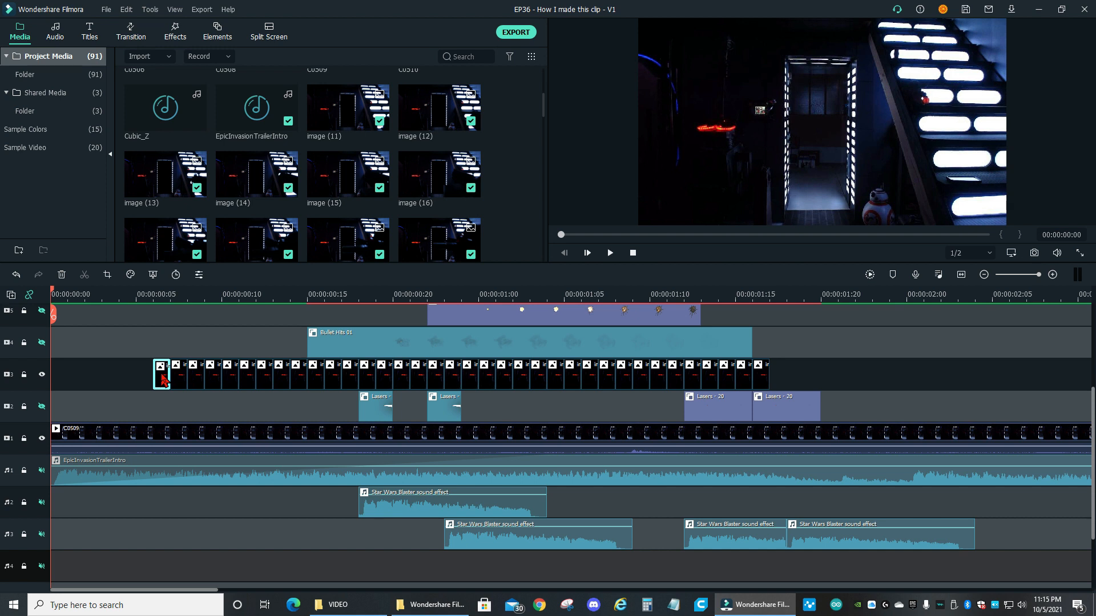
key("space")
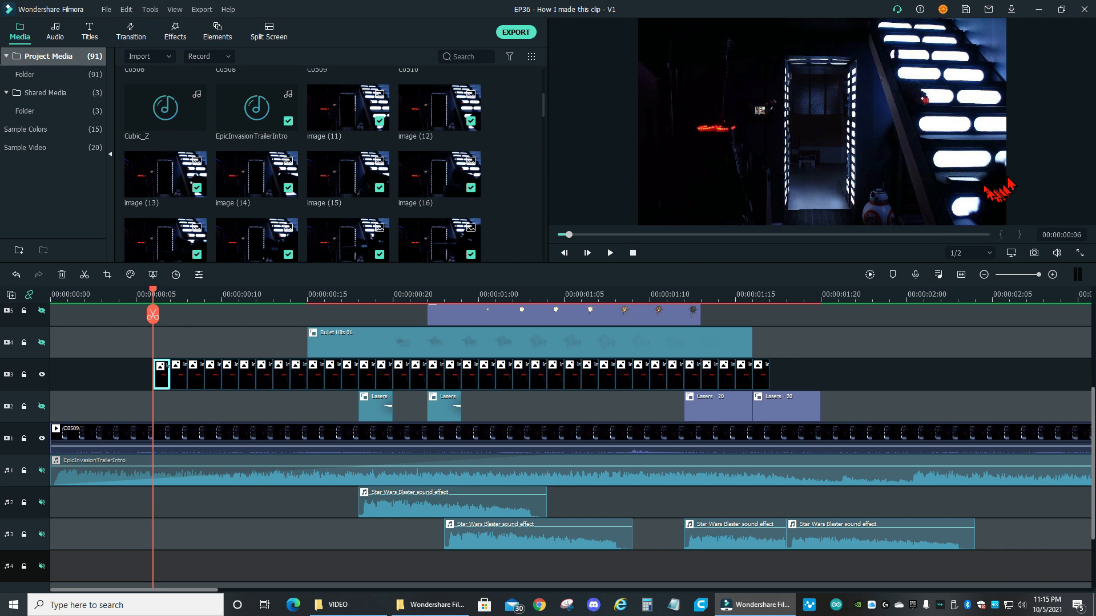
key("Right")
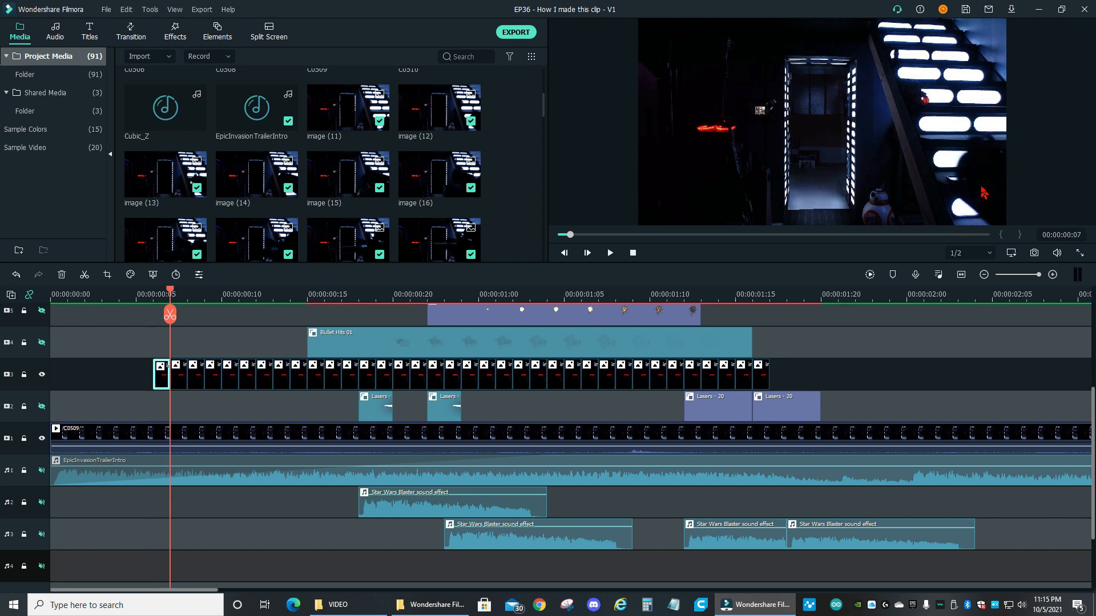
left_click(187, 303)
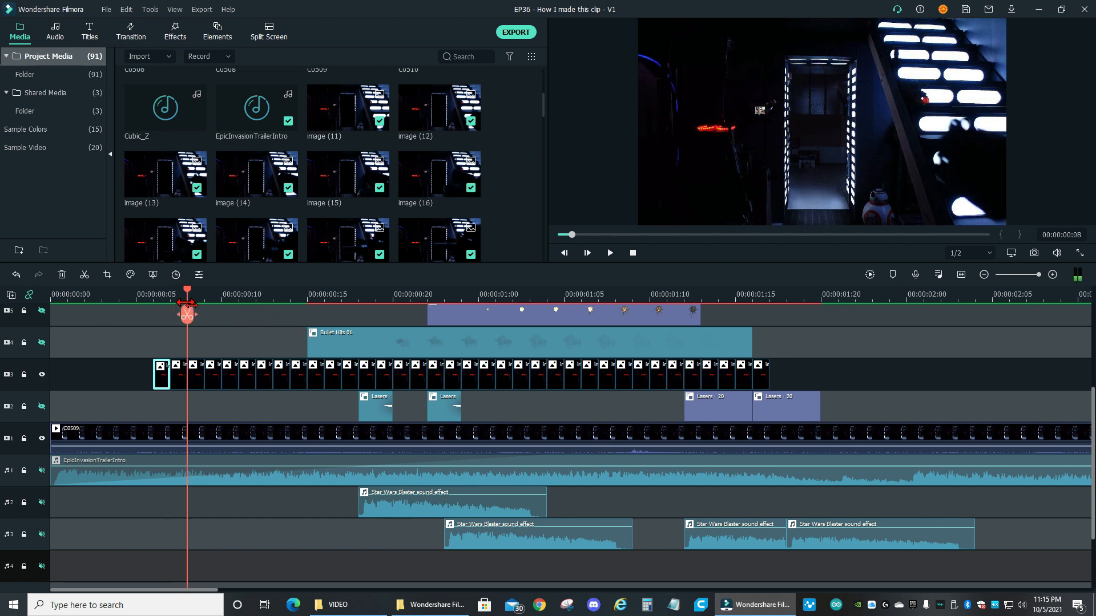
key("Right")
key("Right")
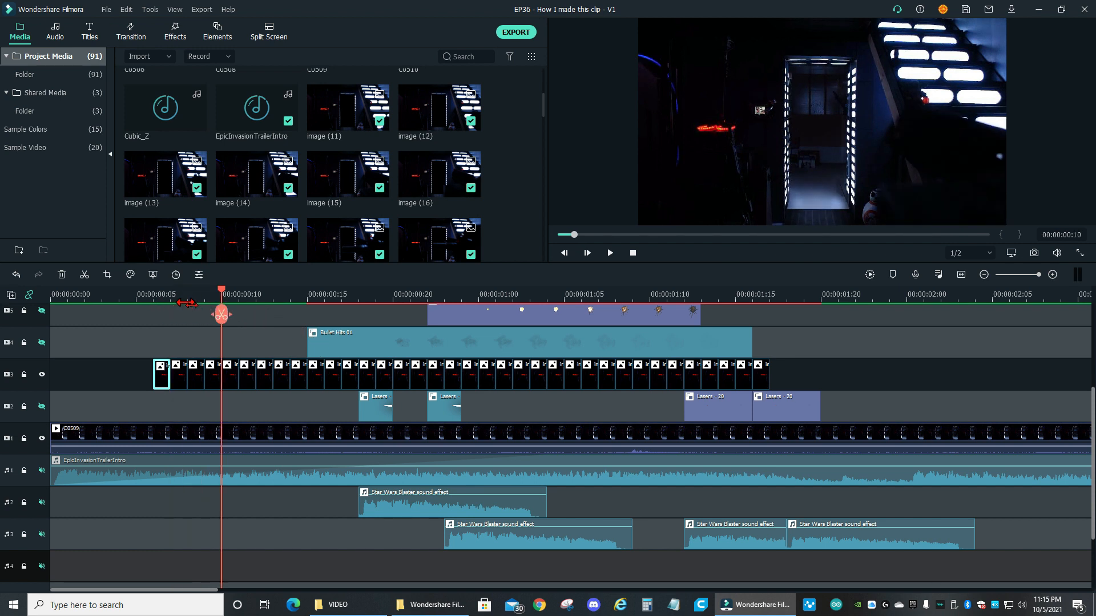
key("Right")
key("Right")
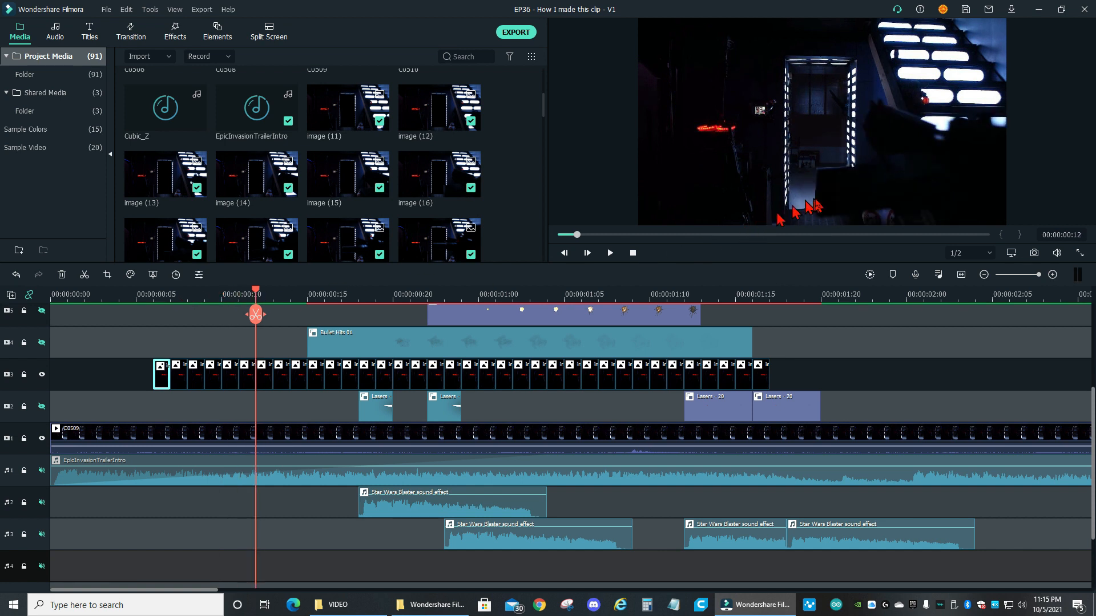
key("Left")
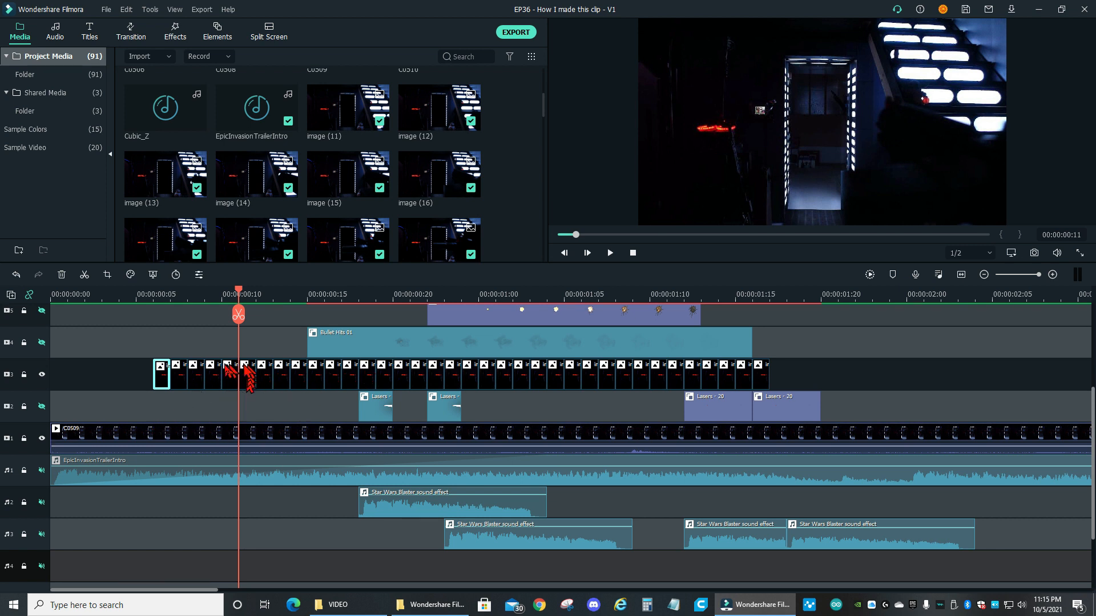
Toggle the visibility of video track 3 repeatedly to compare the footage with and without the cut-out images, leaving the track visible
left_click(41, 375)
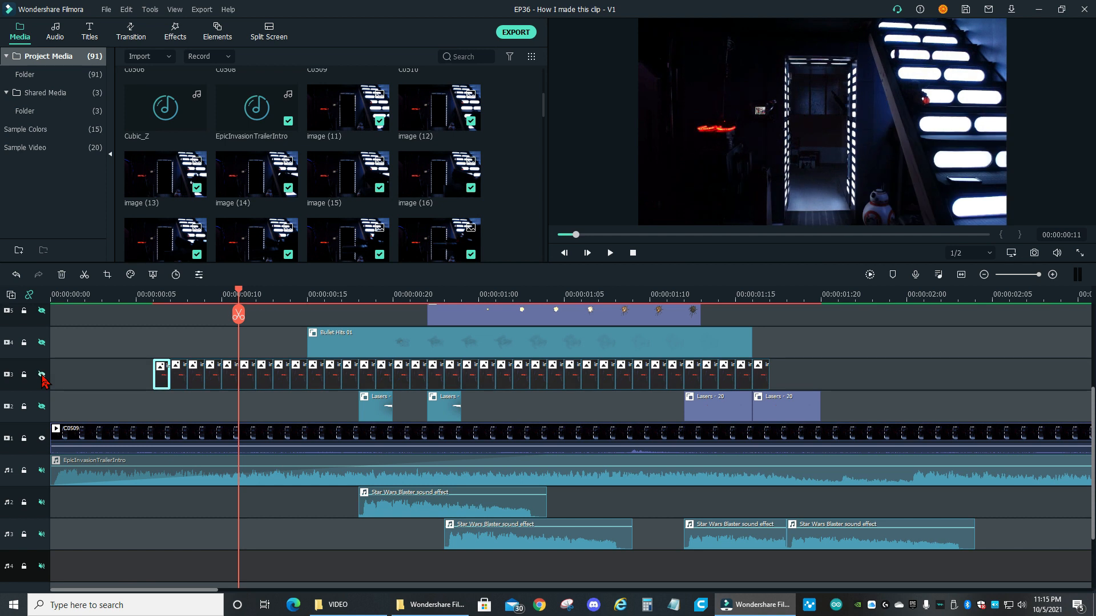
left_click(42, 375)
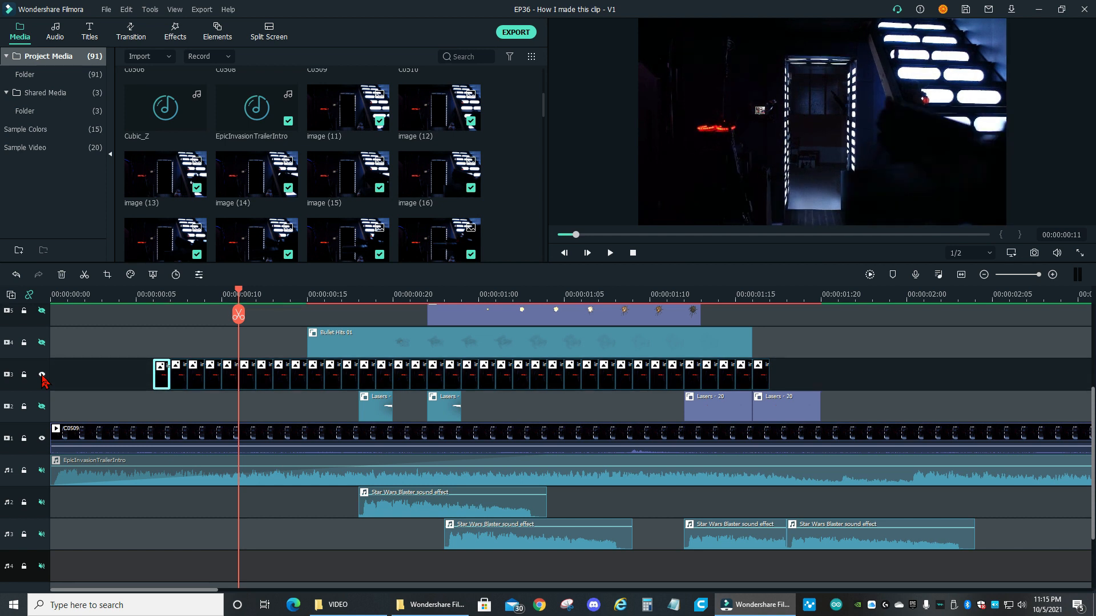
left_click(42, 374)
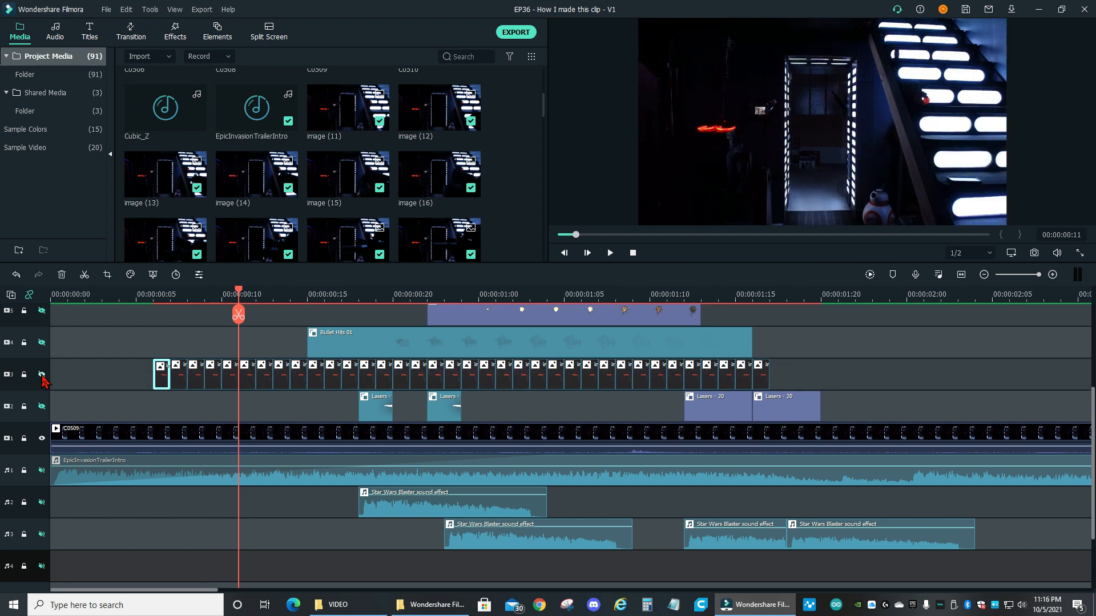
left_click(41, 375)
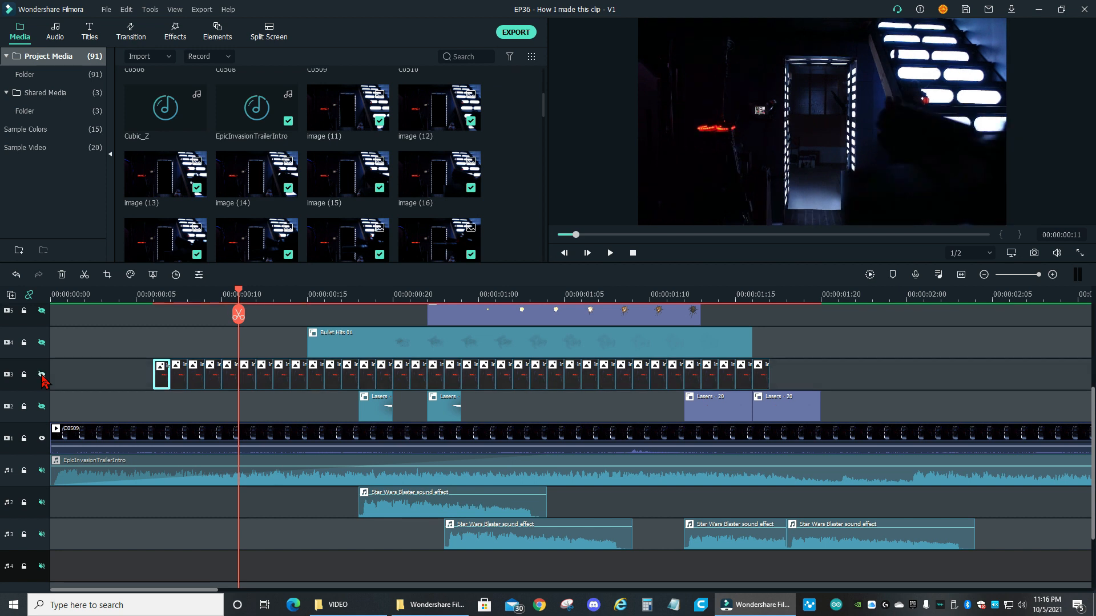
left_click(42, 374)
left_click(42, 374)
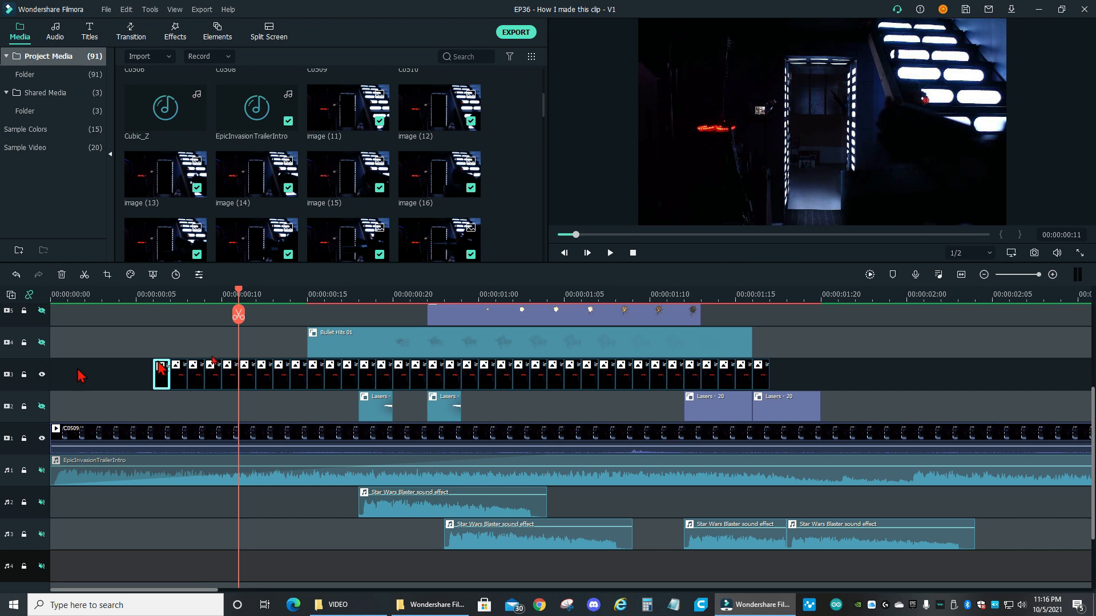
Play up to frame 23 and step between neighbouring frames, selecting cut-outs on video track 3, to examine how the mask matches the footage
key("space")
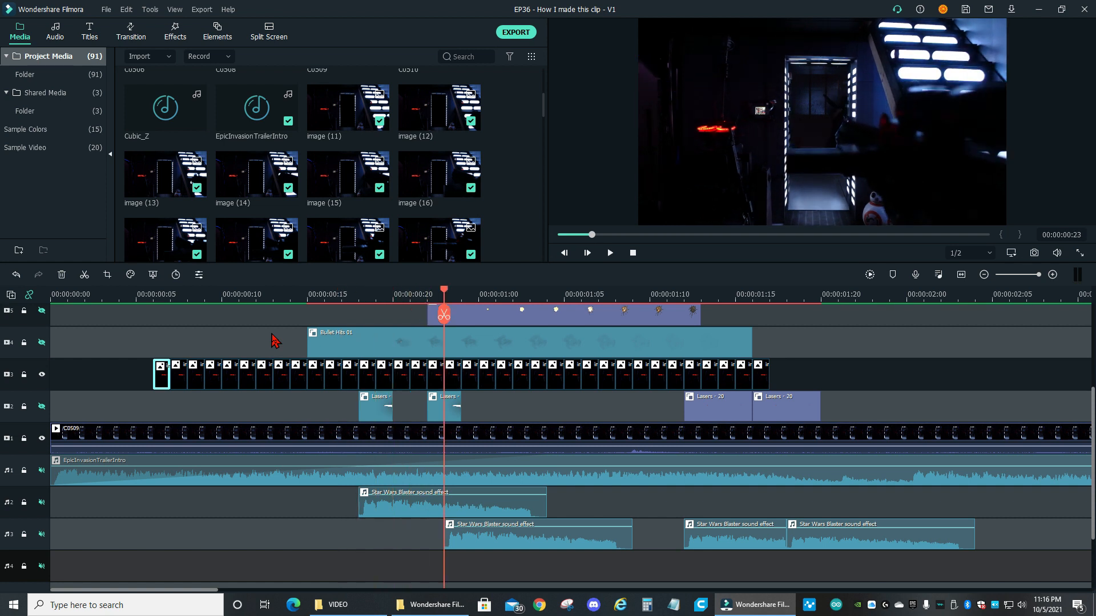
key("Left")
key("Right")
key("Left")
key("Right")
key("Left")
key("Right")
key("Left")
key("Right")
key("Left")
left_click(441, 381, "shift")
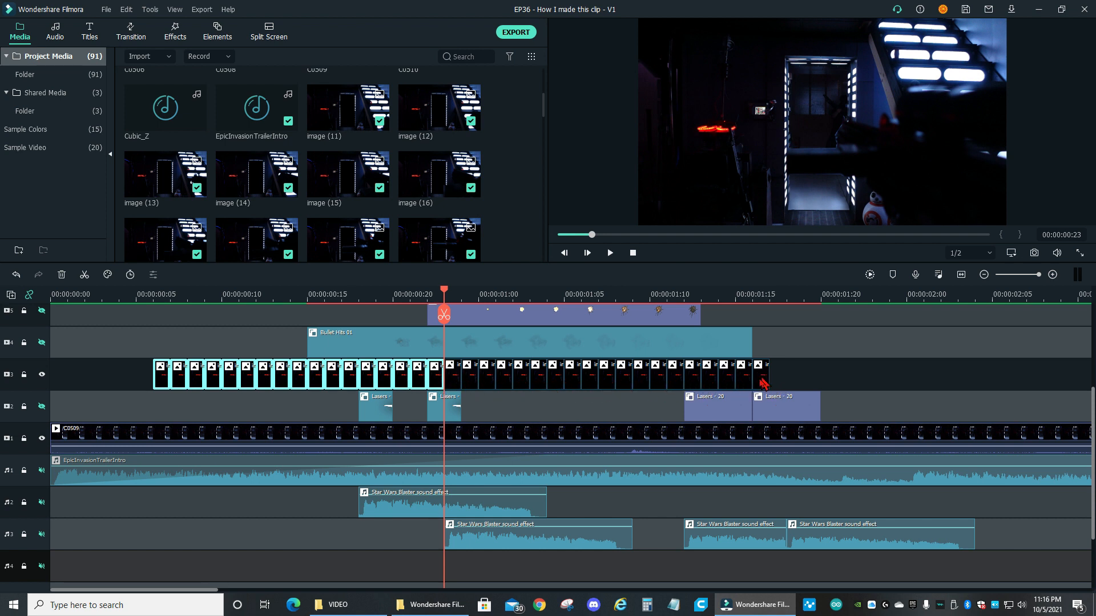
left_click(456, 377)
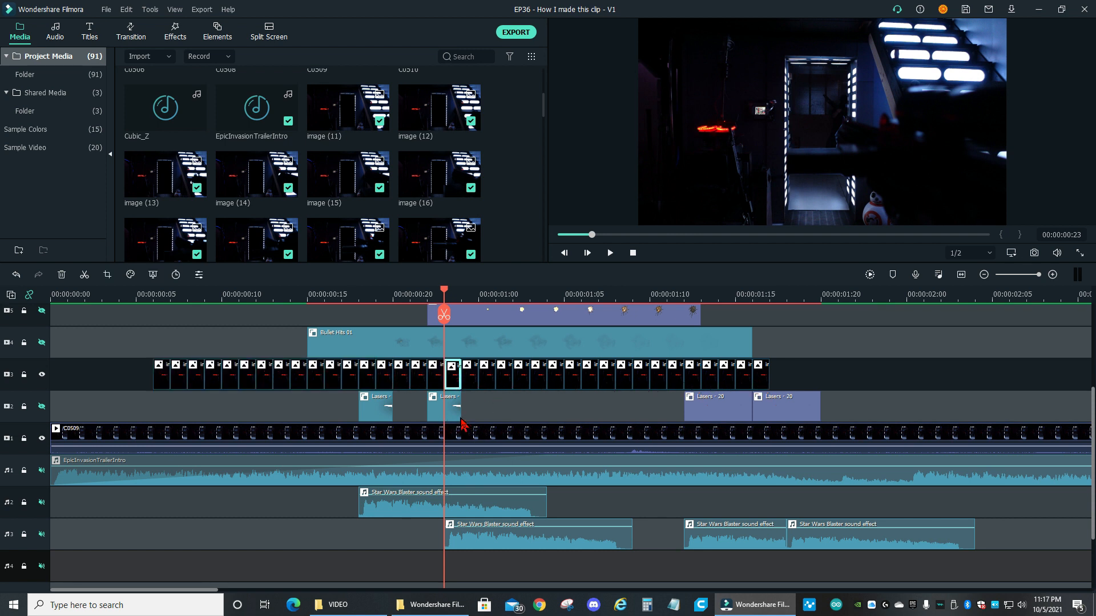
key("Right")
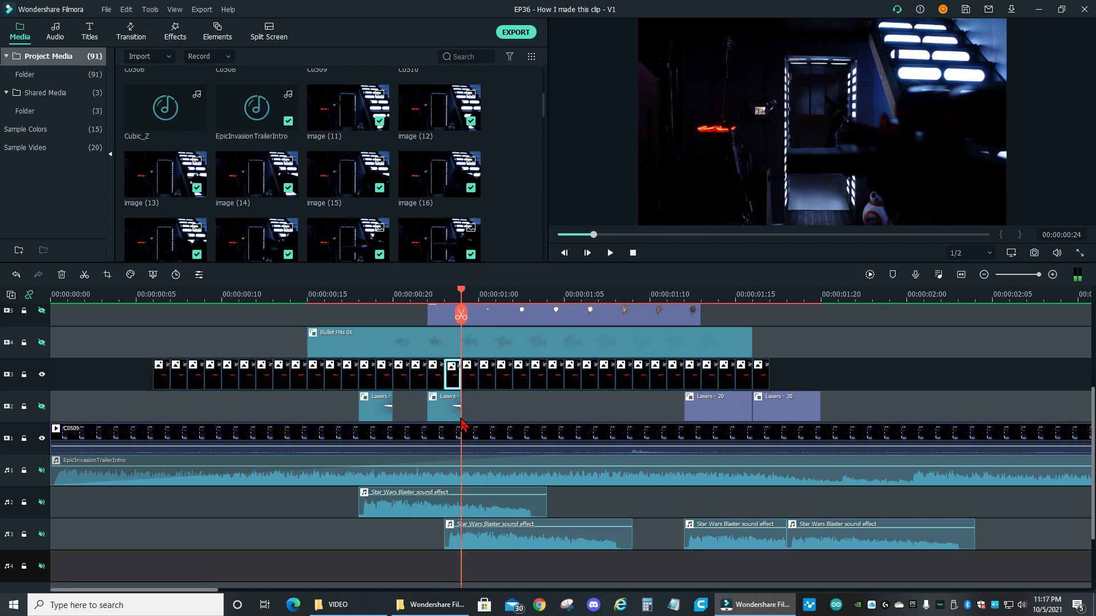
Play the timeline from the first cut-out at frame 6 past the last cut-out to review the masked doorway in motion
left_click_drag(161, 388, 181, 378)
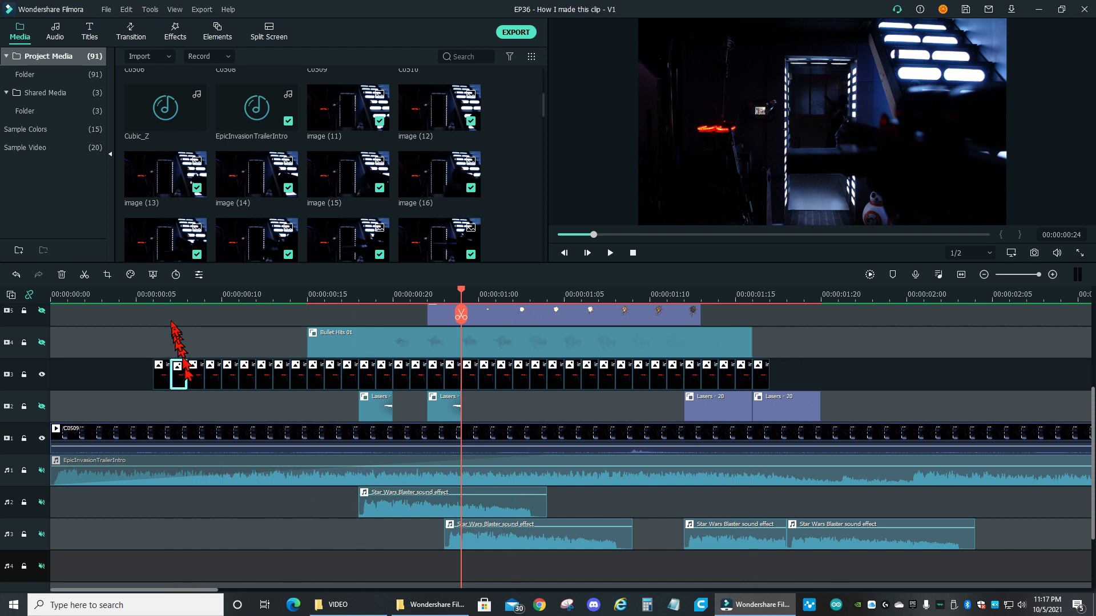
left_click(153, 294)
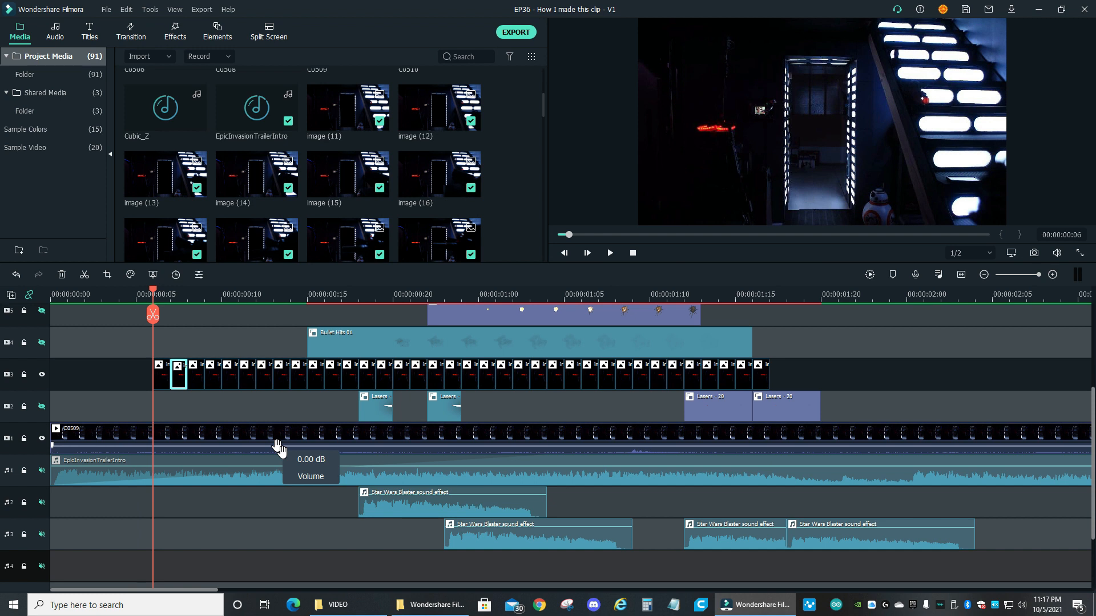
key("space")
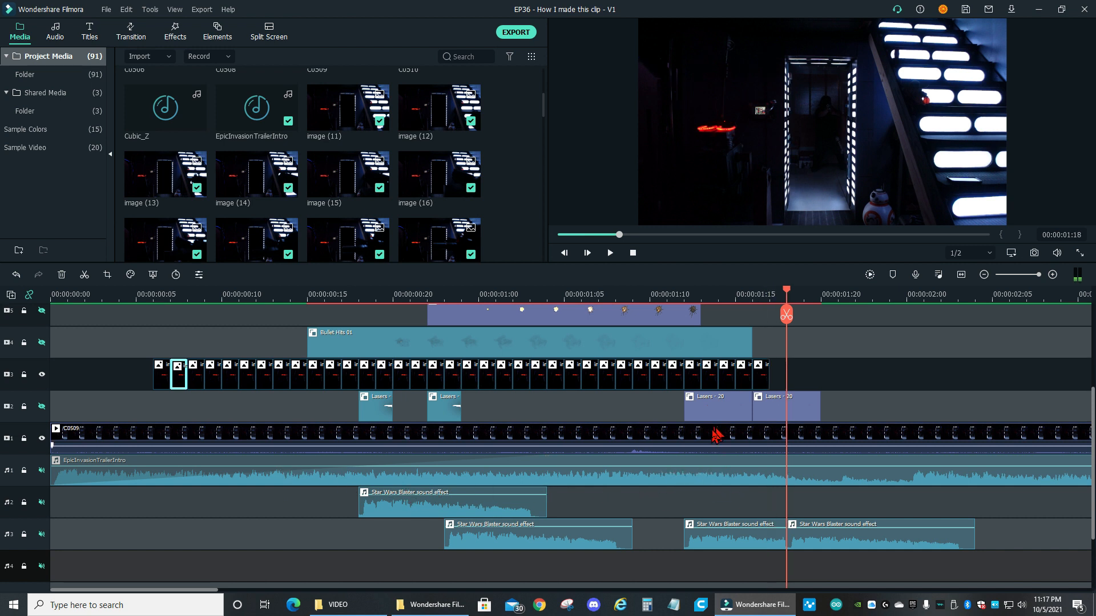
Show the lasers on video track 2 and unmute audio tracks 1 to 5
left_click(41, 407)
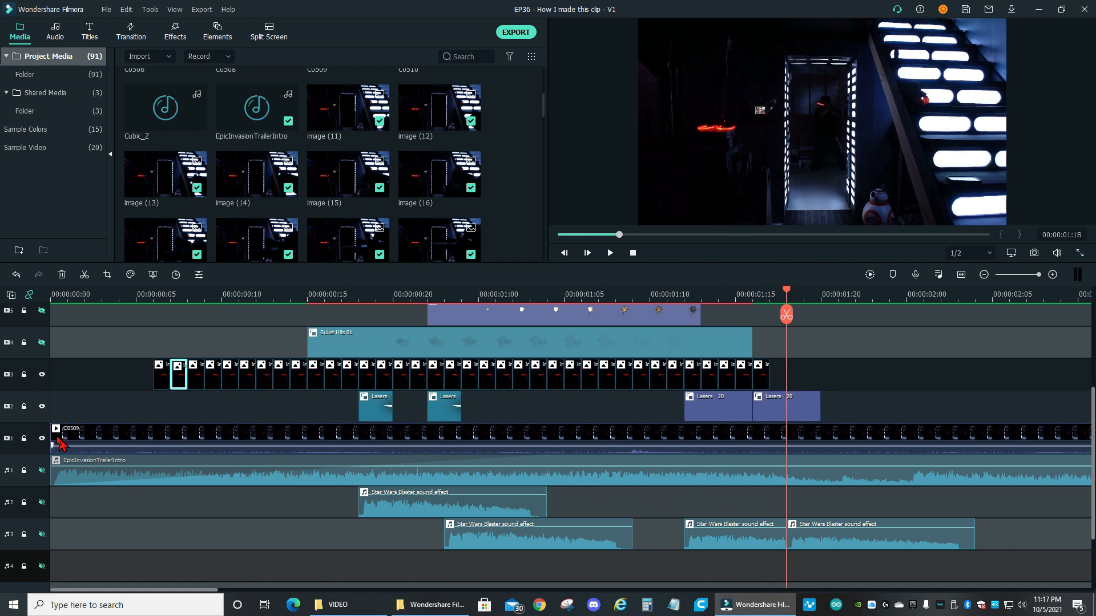
left_click(41, 471)
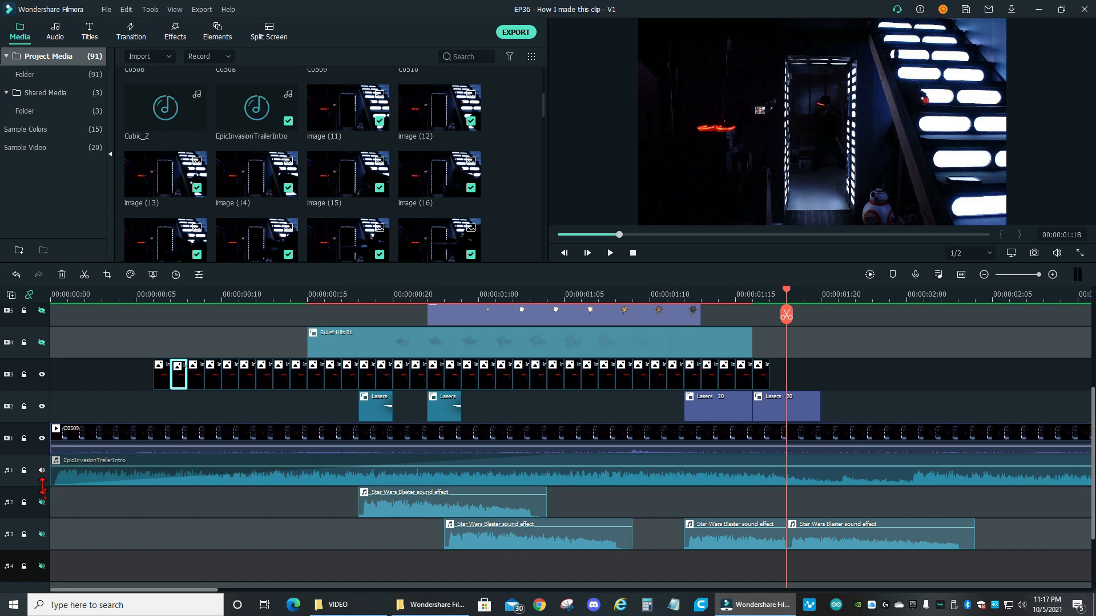
left_click(42, 502)
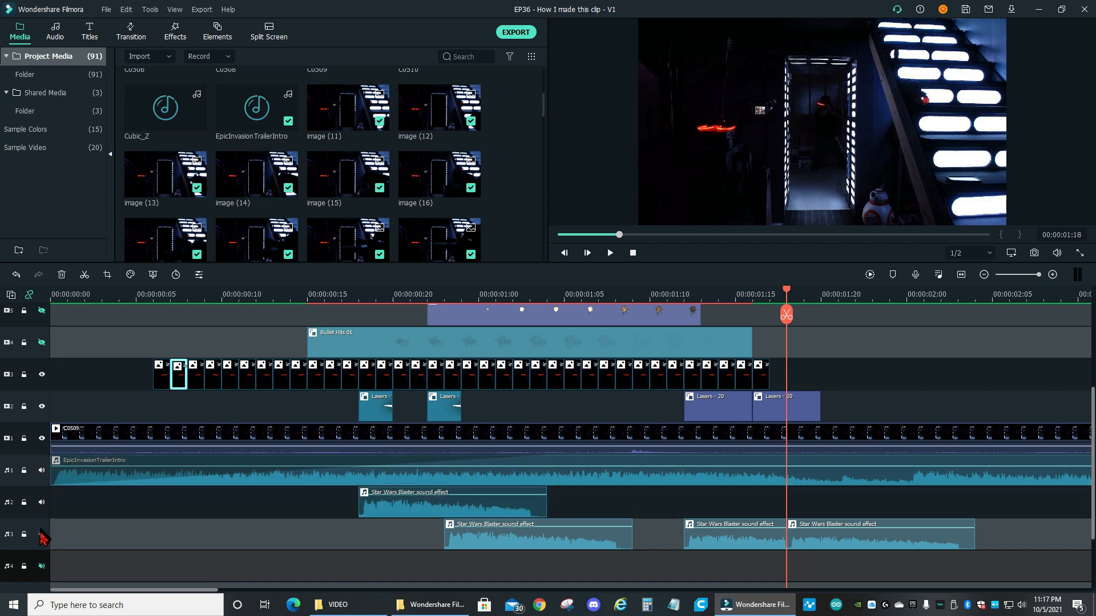
left_click(42, 535)
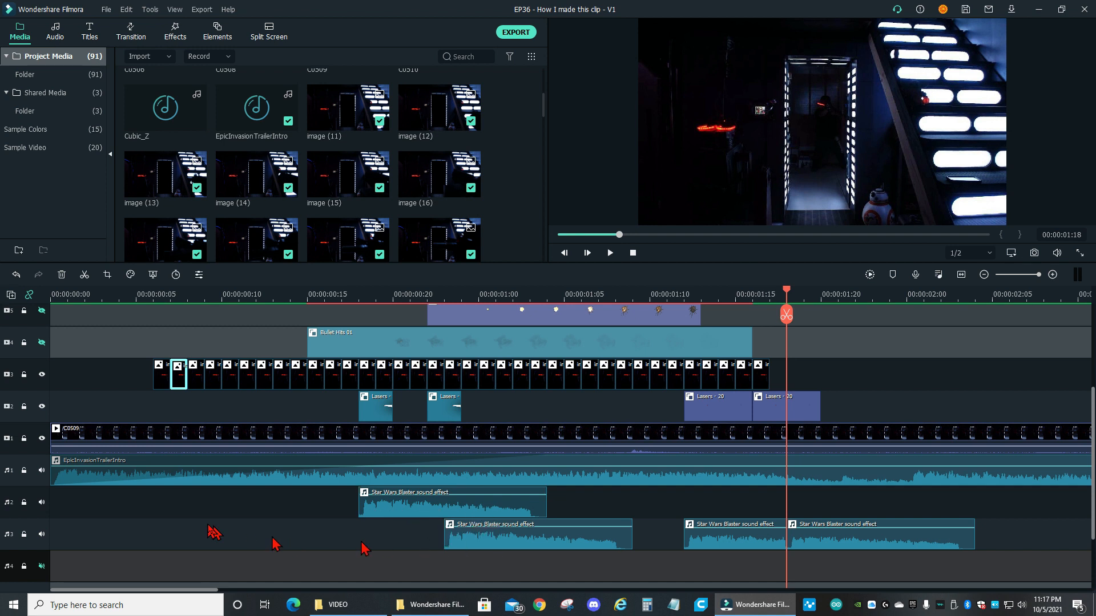
scroll(197, 541, "down", 1)
scroll(171, 531, "down", 1)
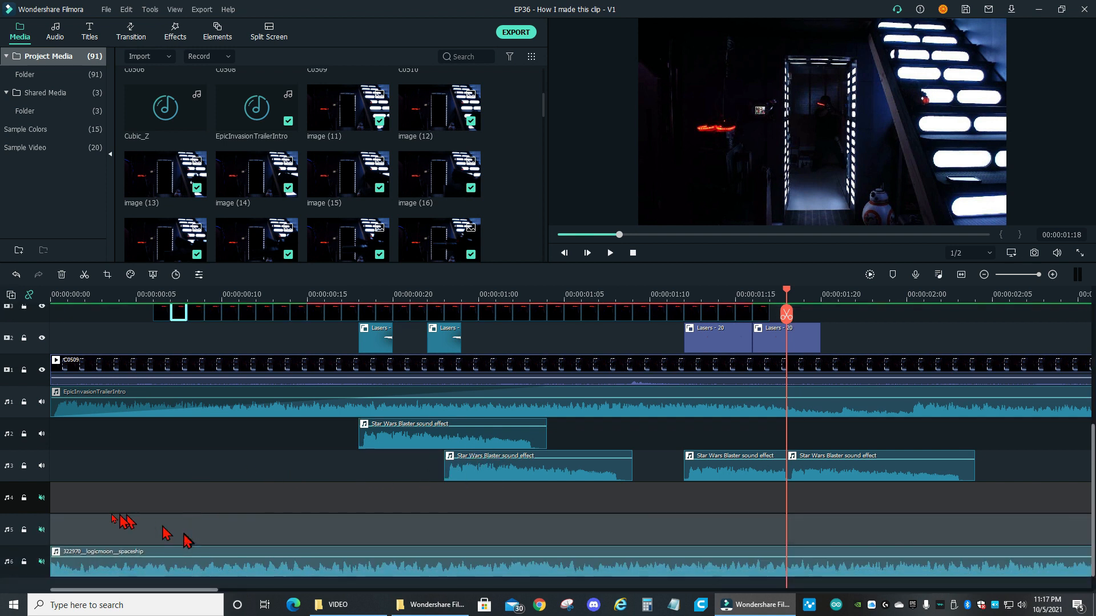
left_click(42, 499)
left_click(41, 530)
left_click(42, 562)
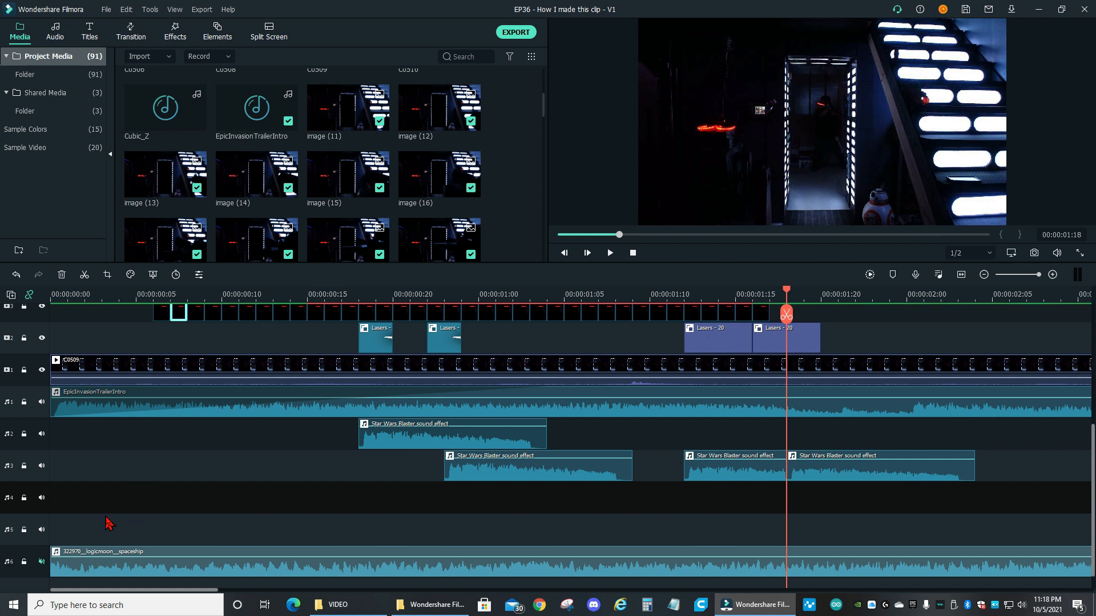
Show the bullet hits and explosions on video tracks 4, 5 and 6, and mute the EpicInvasionTrailerIntro music on audio track 1
scroll(274, 508, "up", 1)
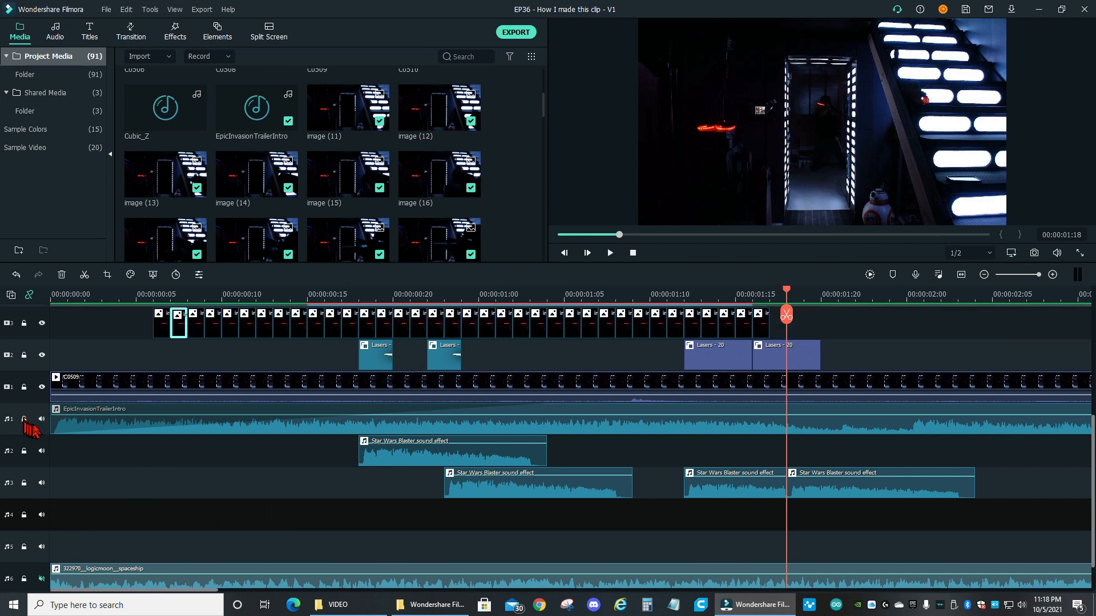
scroll(171, 479, "up", 6)
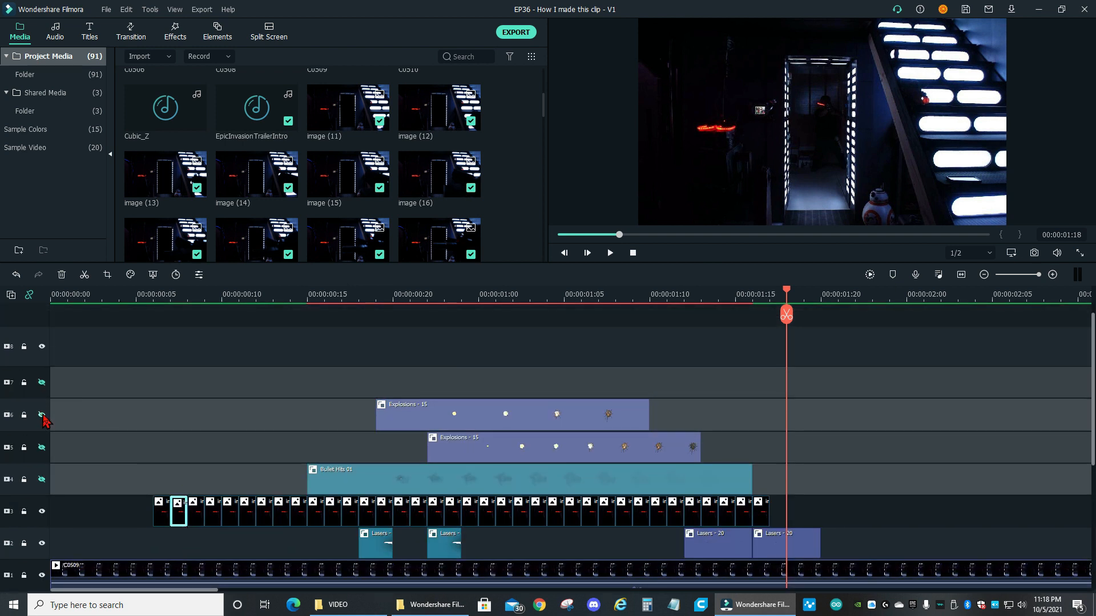
left_click(42, 415)
left_click(41, 448)
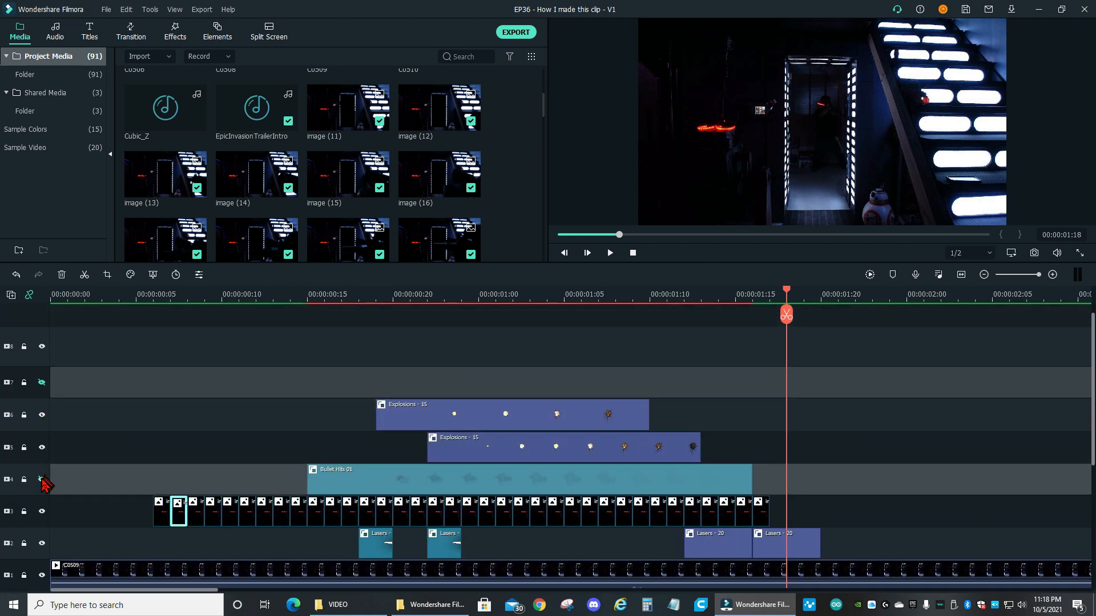
left_click(42, 480)
scroll(114, 520, "down", 2)
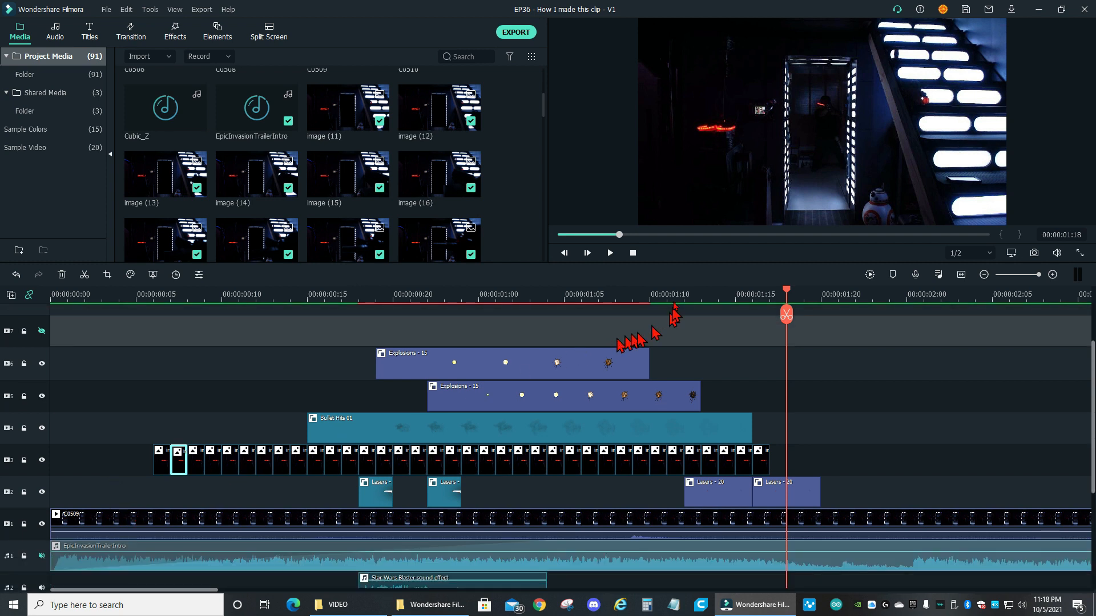
Play the composited clip from the start, and step frame by frame from the beginning to frame 18 to examine the layered effects
left_click(633, 254)
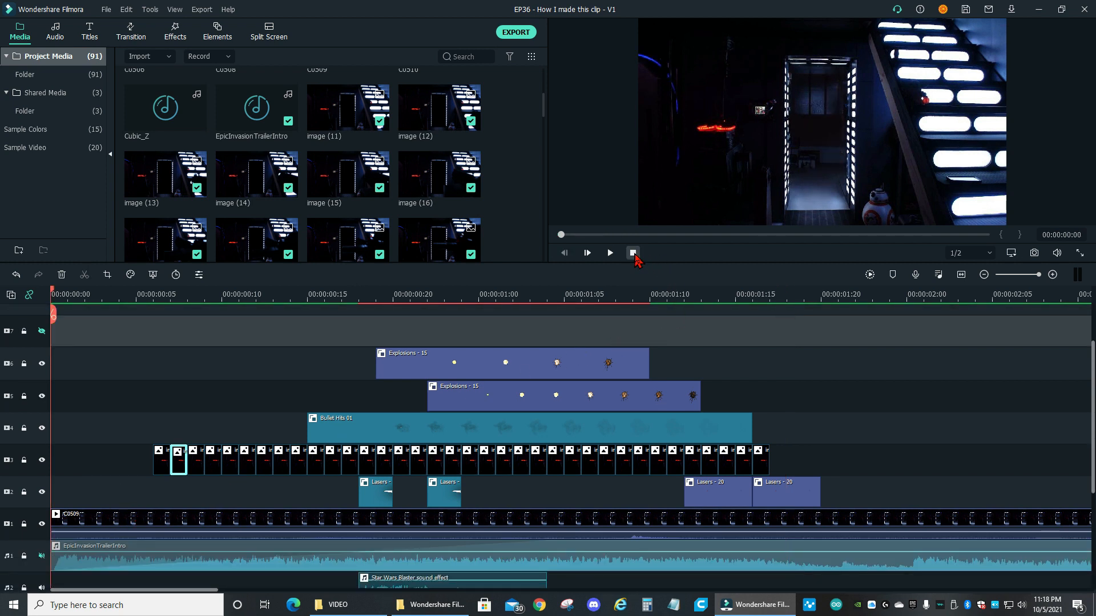
key("space")
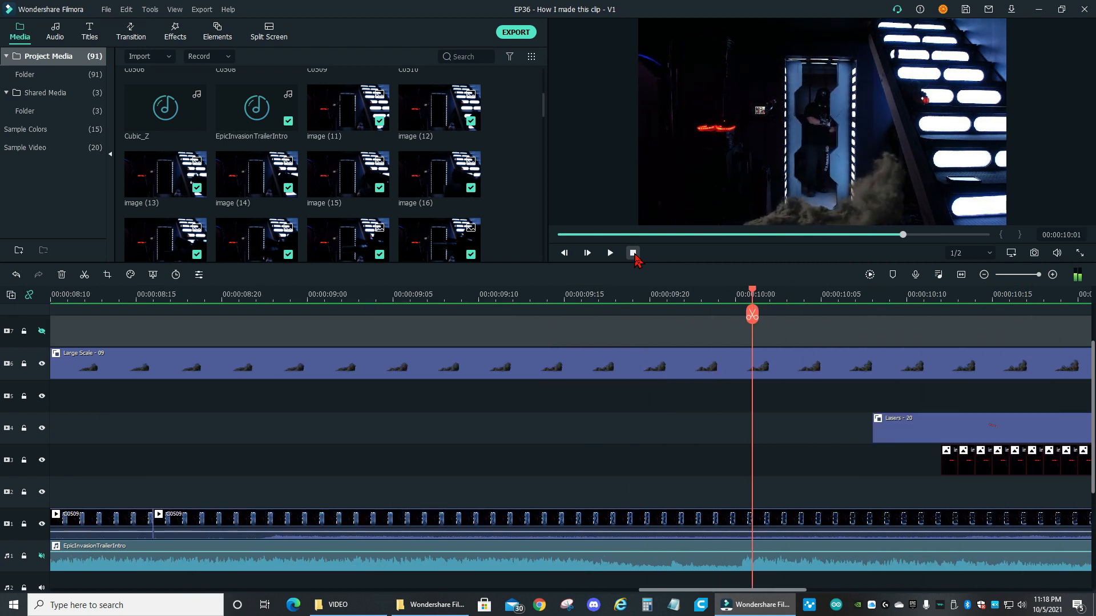
left_click(632, 252)
key("Left")
key("Left")
key("Left")
key("Right")
key("Right")
key("Right")
key("Right")
key("Right")
key("Right")
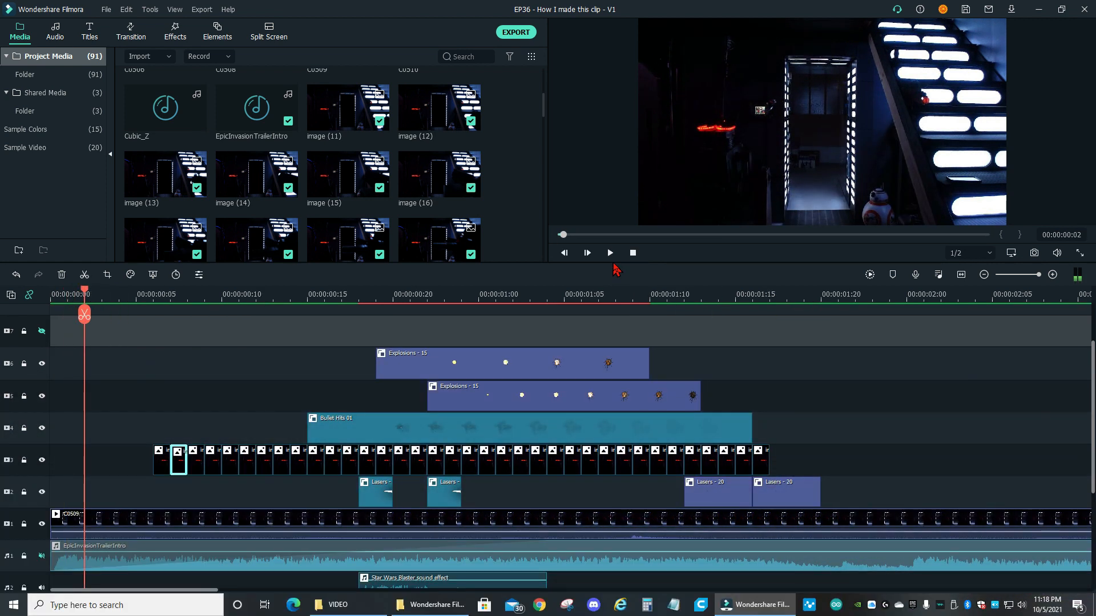
key("Right")
key("Right")
key("Right")
key("Right")
key("Right")
key("Right")
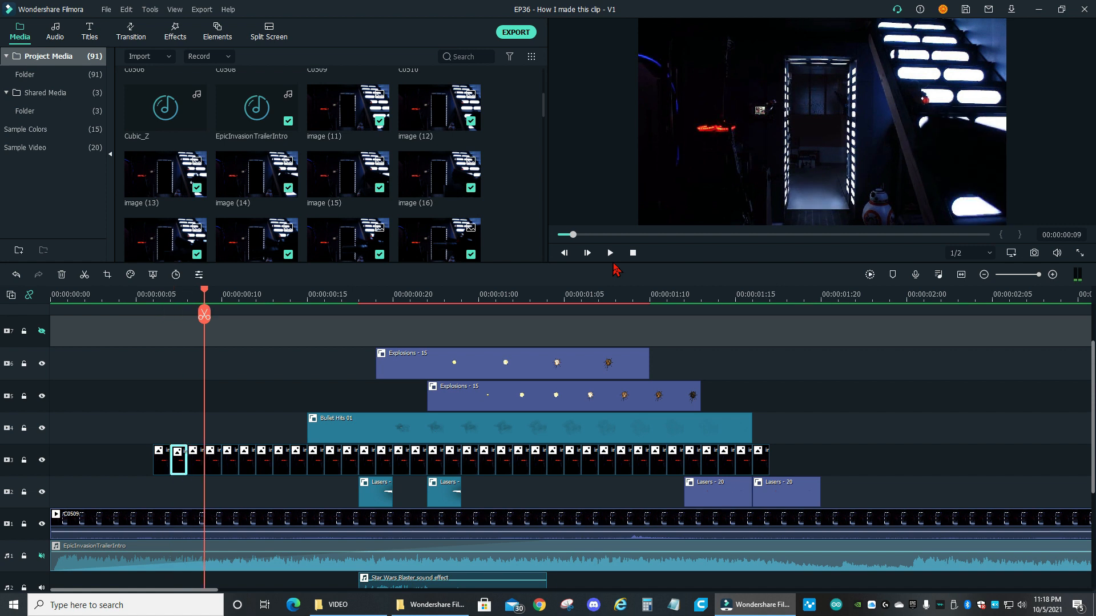
key("Right")
key("Right")
key("Right")
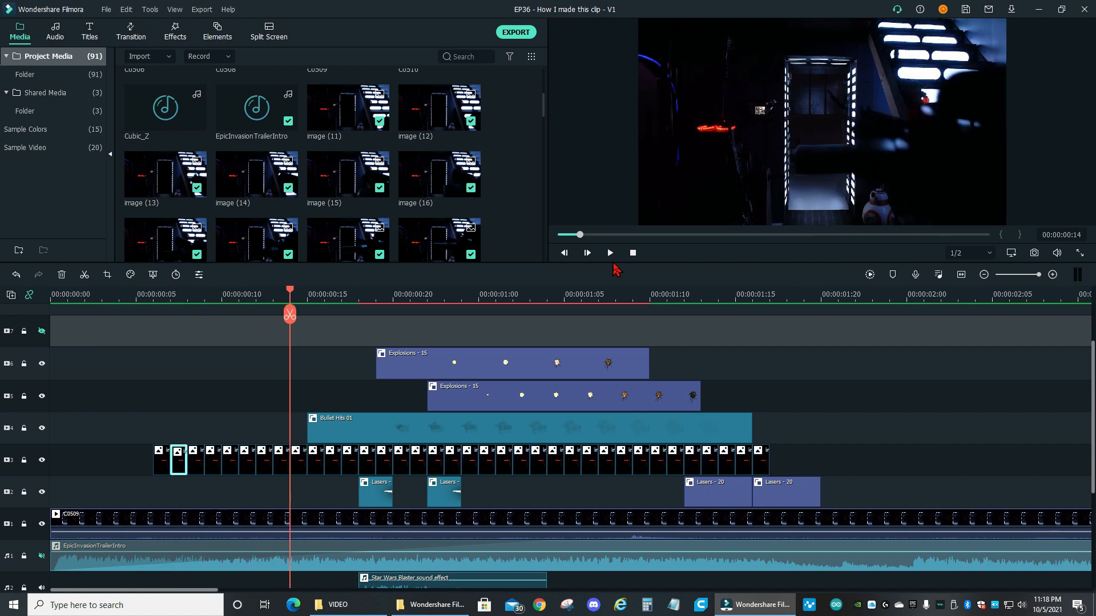
key("Right")
key("Right")
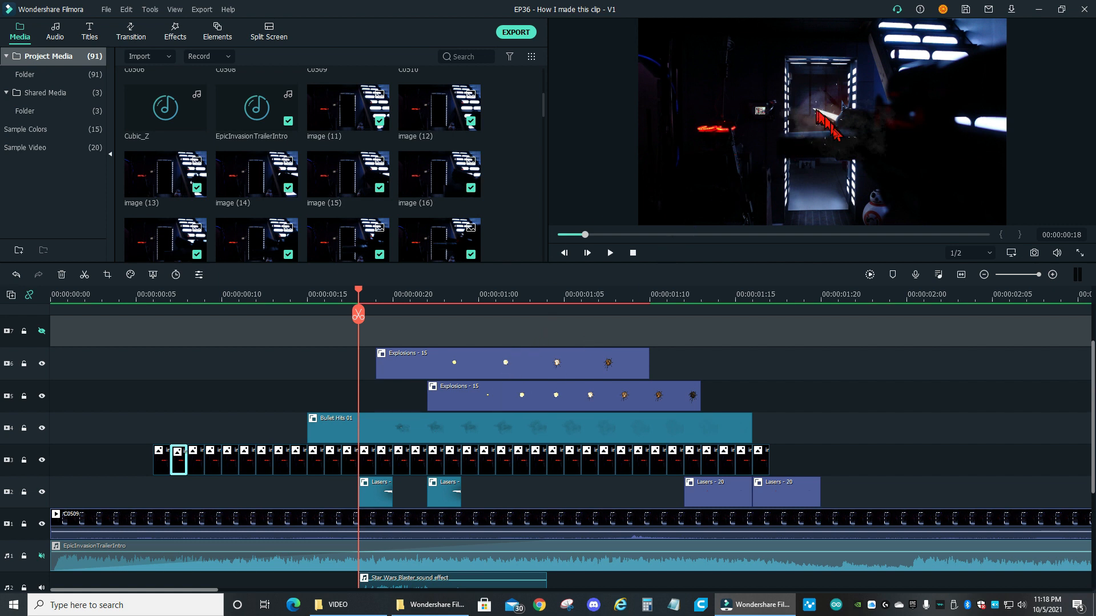
Add the favourite element Lasers - 07 to video track 7, starting at frame 10
left_click(166, 39)
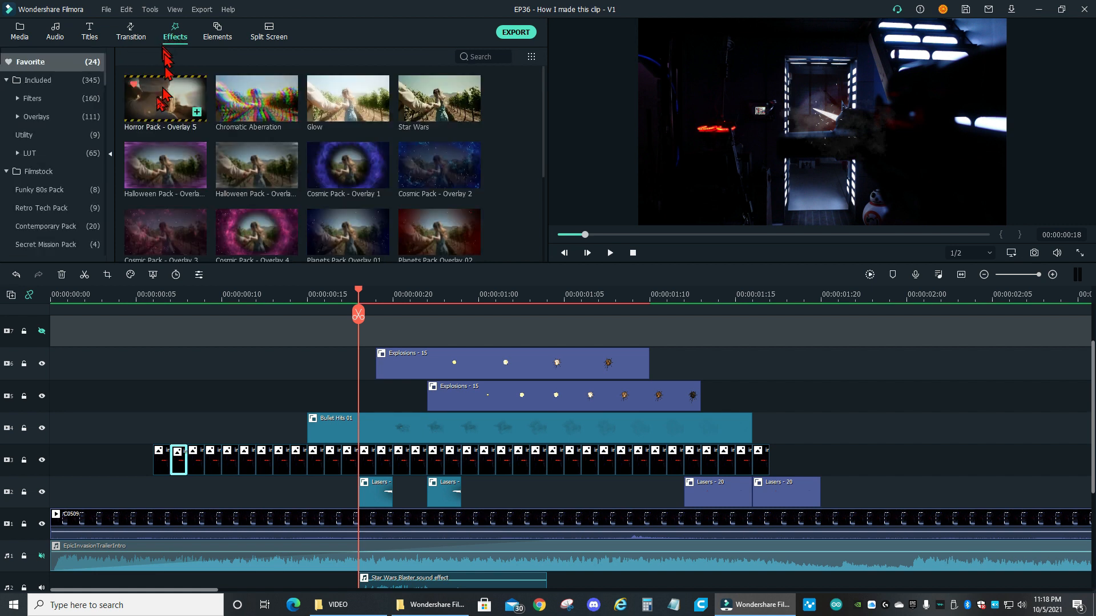
left_click(129, 41)
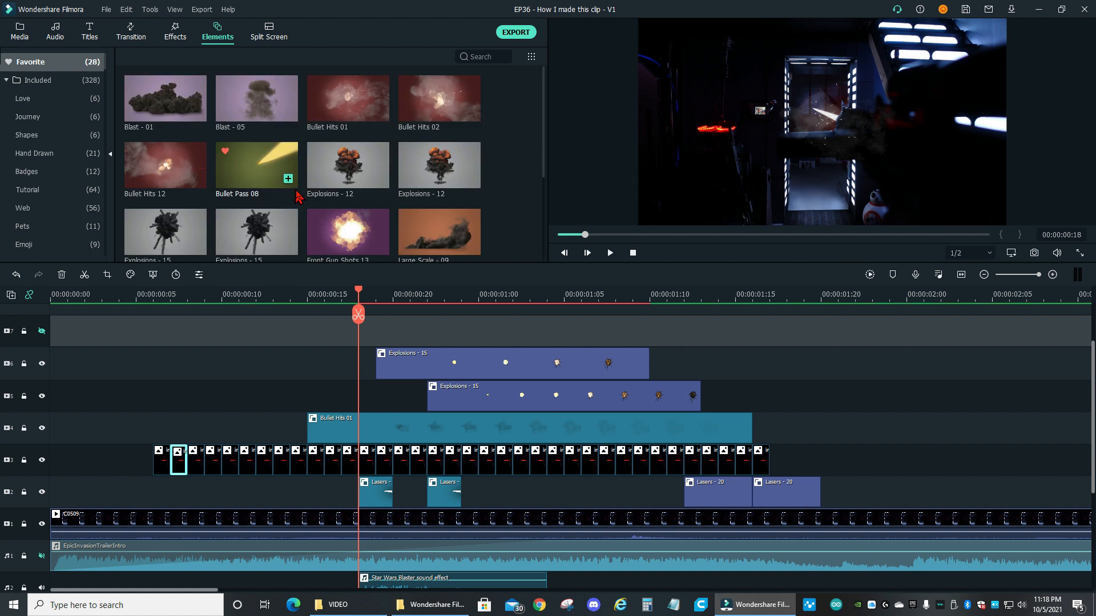
scroll(268, 160, "down", 5)
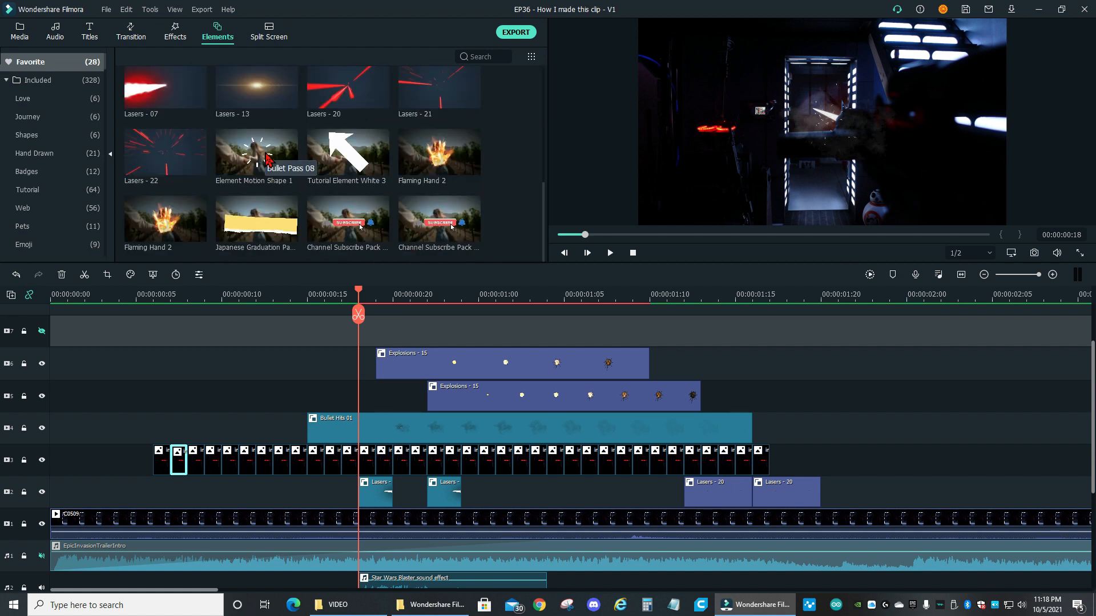
left_click_drag(160, 102, 222, 341)
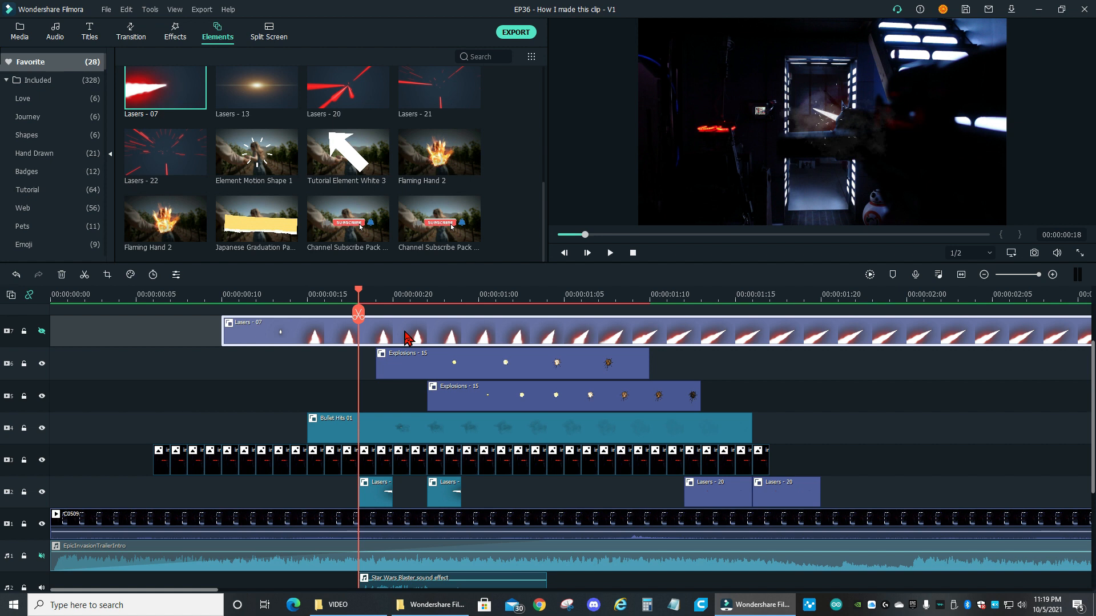
Shrink the Lasers - 07 element on video track 7, tilt it clockwise and place it across the upper part of the doorway
double_click(408, 338)
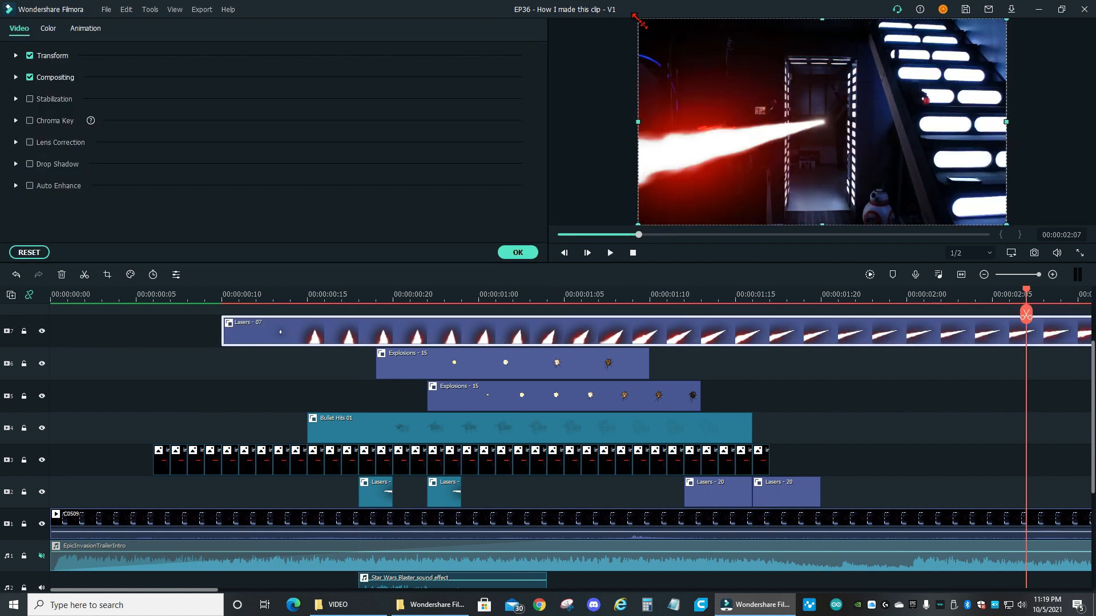
left_click_drag(635, 19, 875, 183)
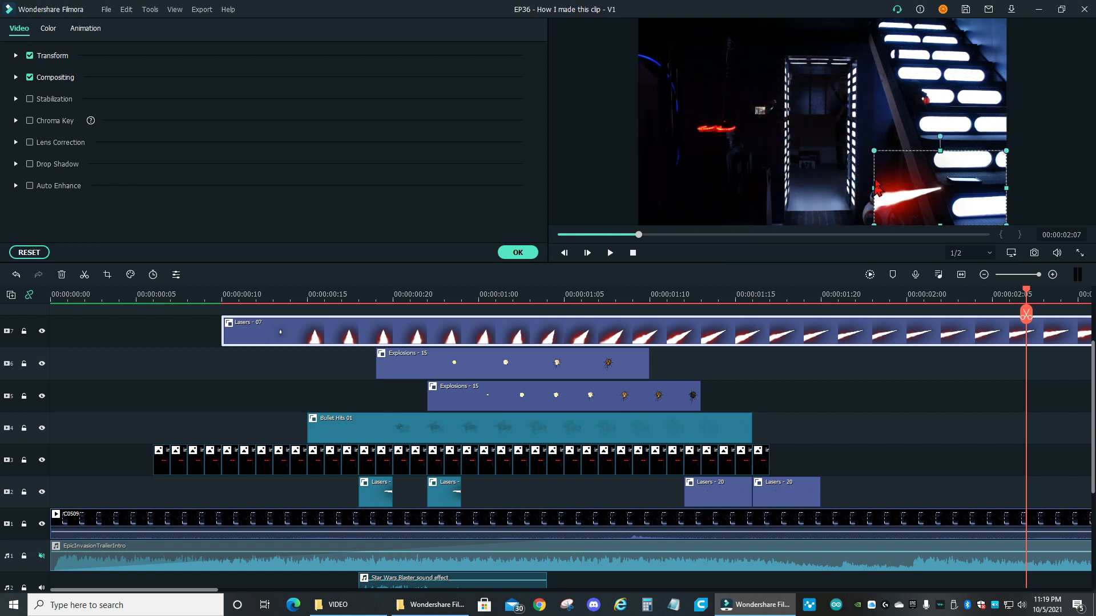
left_click_drag(946, 136, 962, 154)
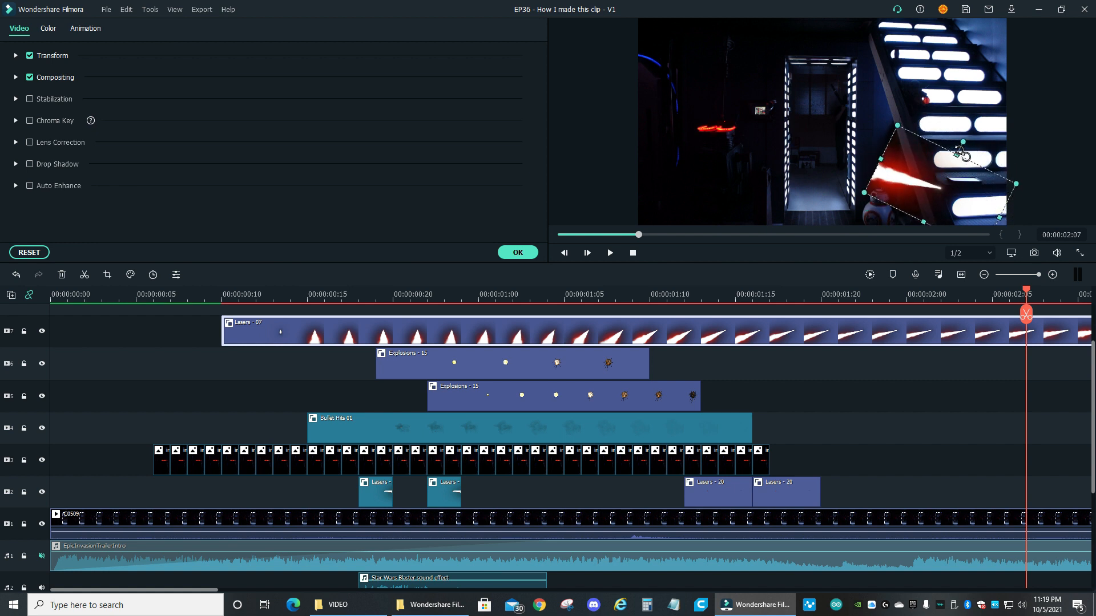
left_click_drag(947, 194, 843, 108)
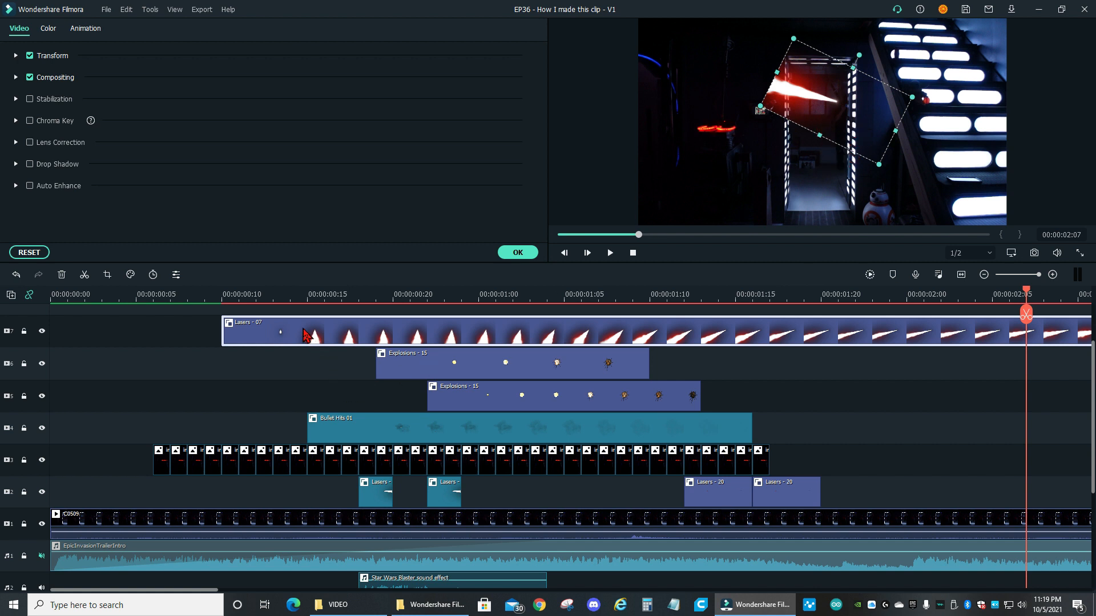
Delete the Lasers - 07 element from video track 7, and step from frame 14 to the first laser at frame 18
key("Delete")
left_click(291, 295)
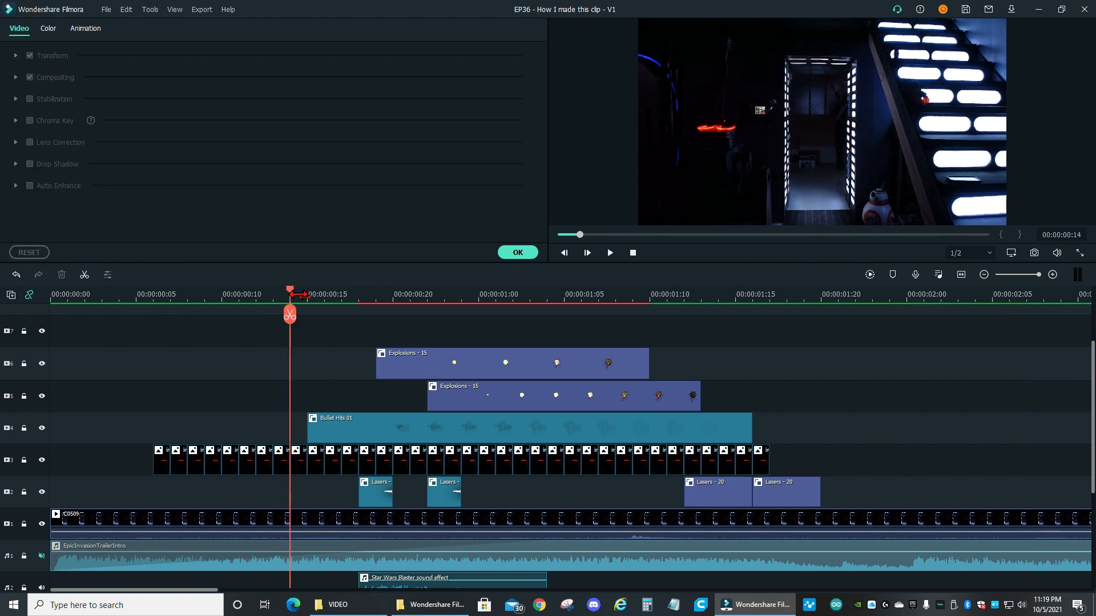
key("Right")
key("Right")
key("Right")
key("Right")
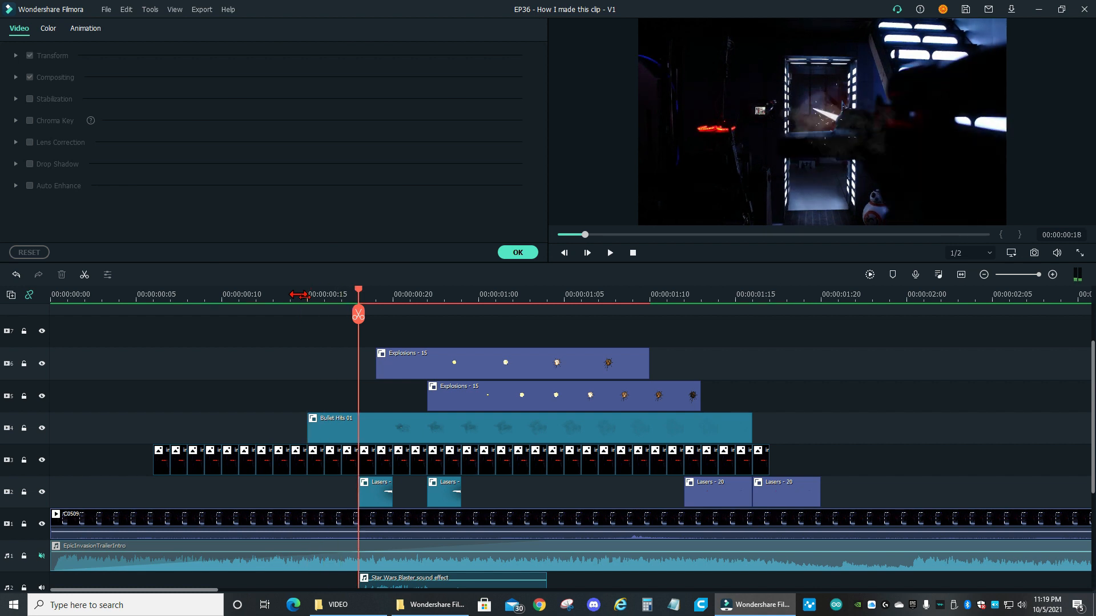
key("Left")
key("Right")
Lock video tracks 3, 4, 5 and 6 so that only the laser clip on video track 2 can be selected in the preview
left_click(376, 501)
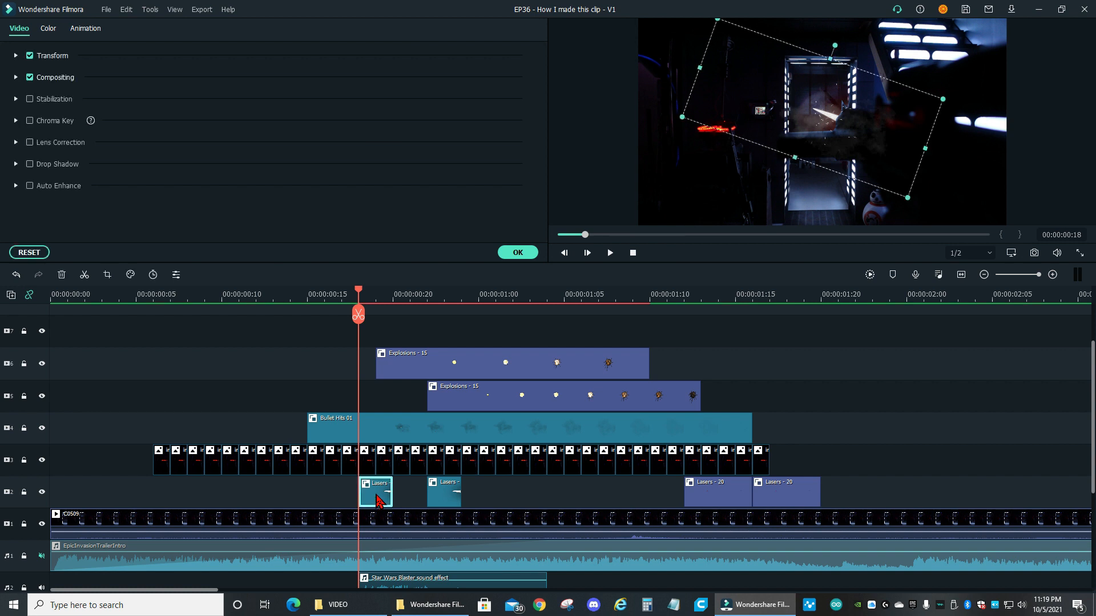
left_click(797, 124)
mouse_move(797, 124)
left_mouse_down()
mouse_move(785, 123)
mouse_move(812, 123)
left_mouse_up()
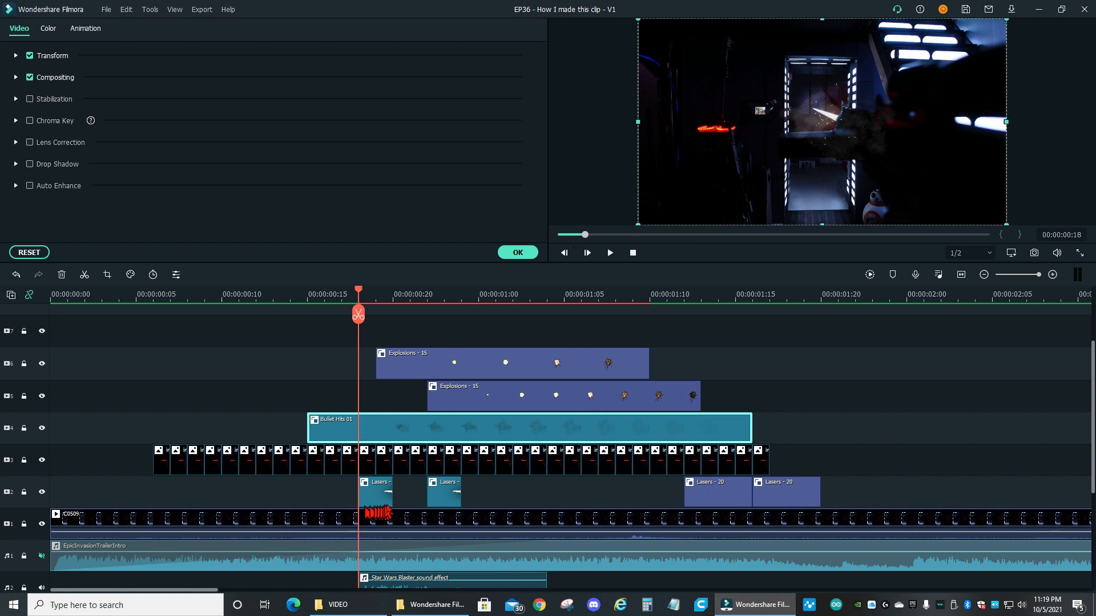
left_click(24, 428)
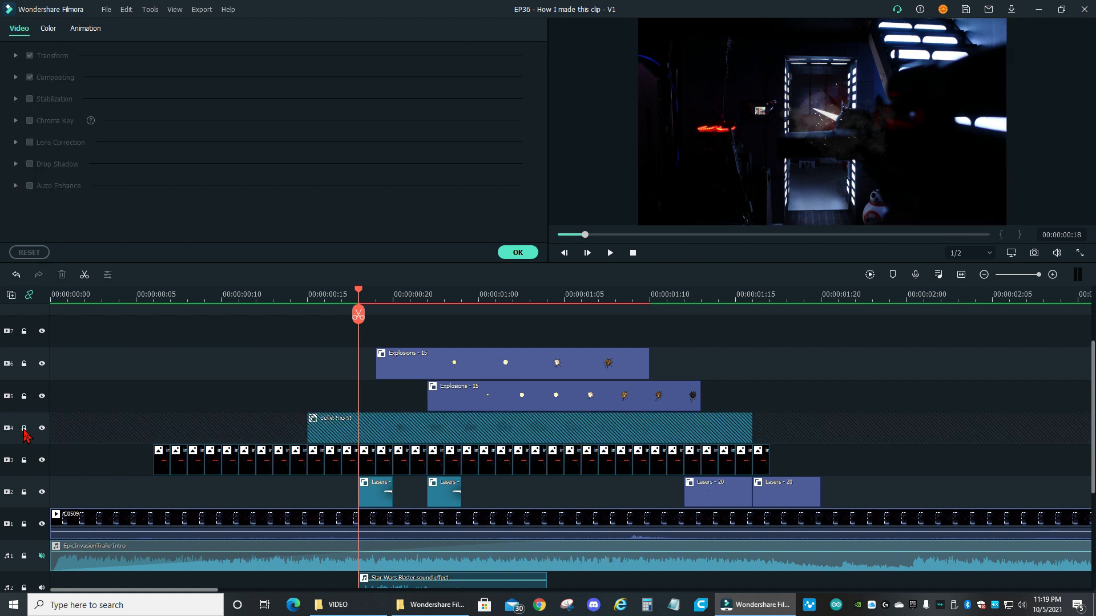
left_click(25, 461)
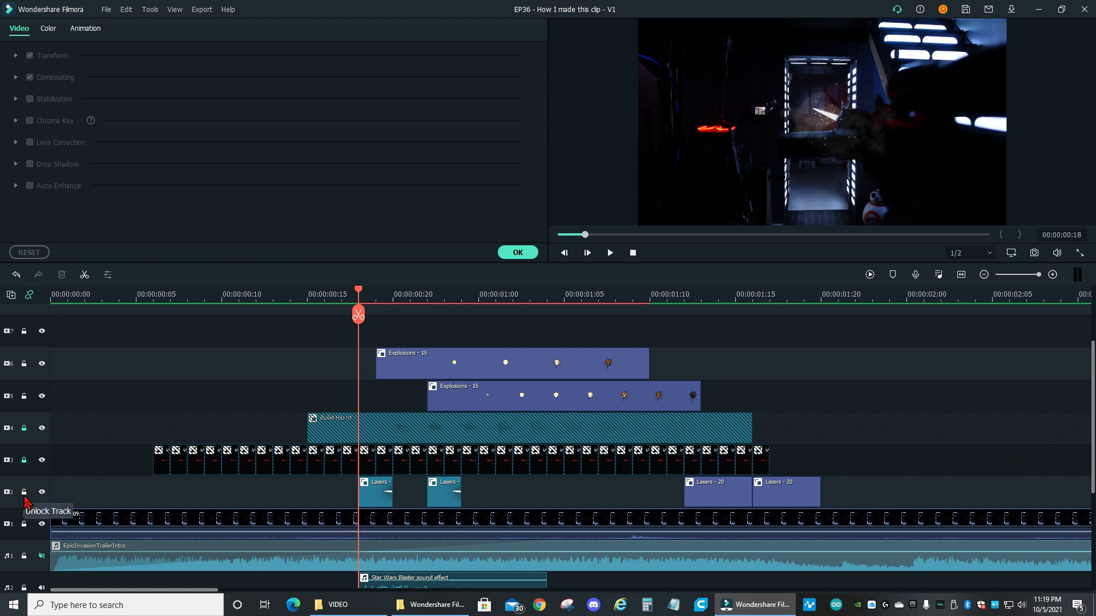
left_click(25, 397)
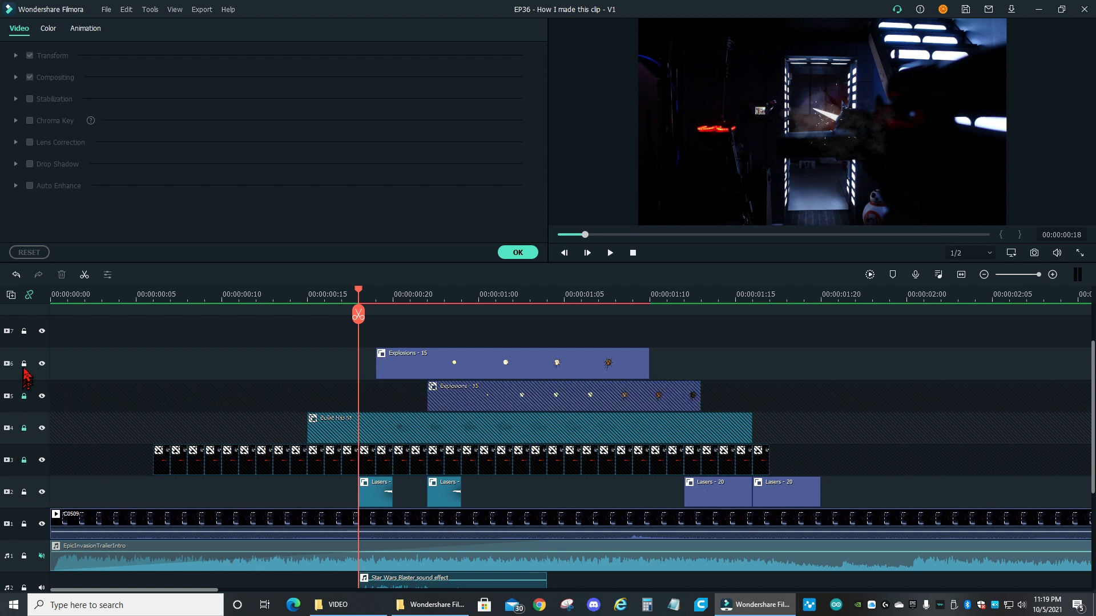
left_click(24, 365)
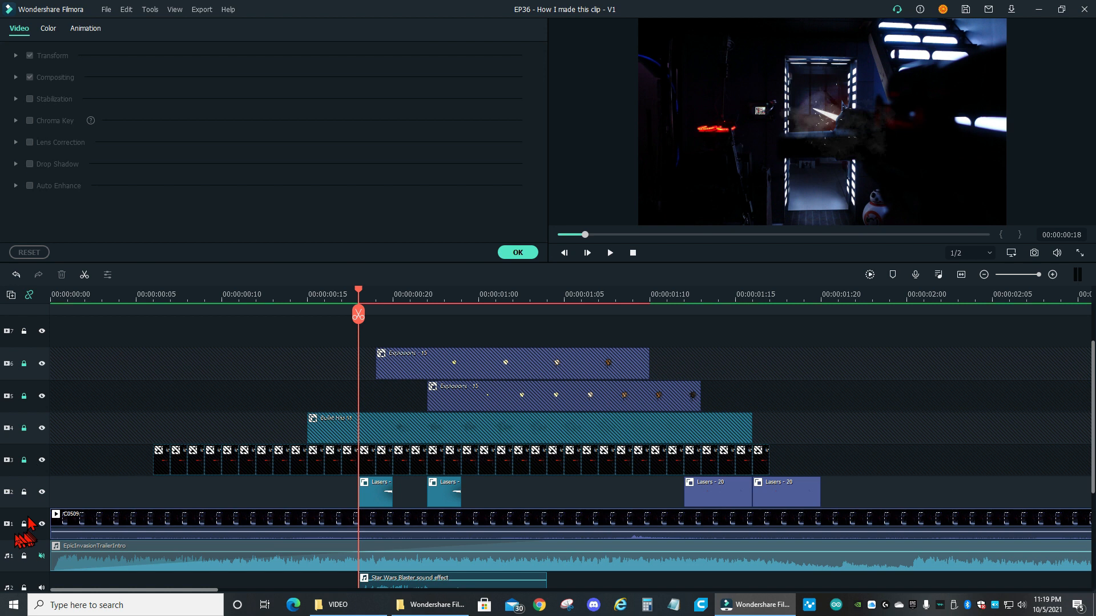
Move the first laser clip up to video track 7 and shift the laser slightly within the preview so its tip sits in the doorway
left_click(377, 496)
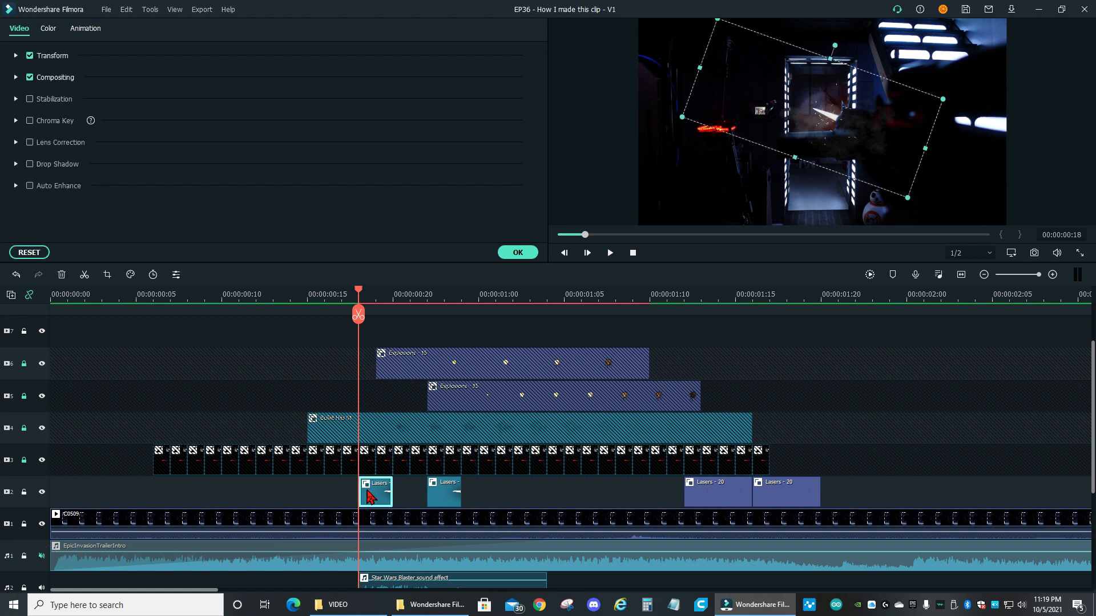
left_click_drag(791, 108, 760, 117)
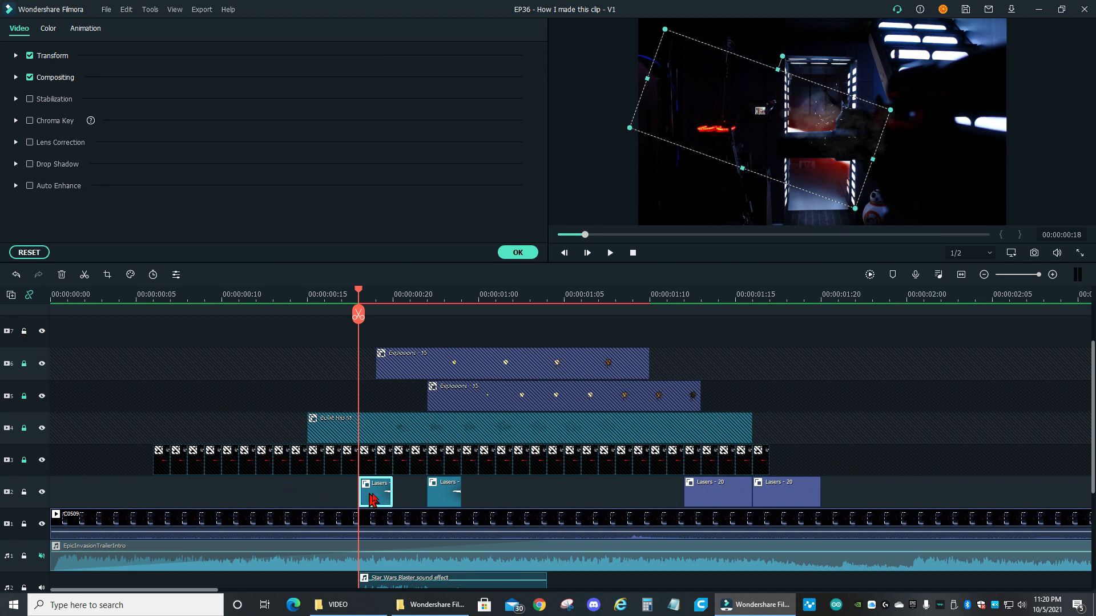
left_click_drag(375, 488, 371, 339)
left_click_drag(719, 143, 755, 114)
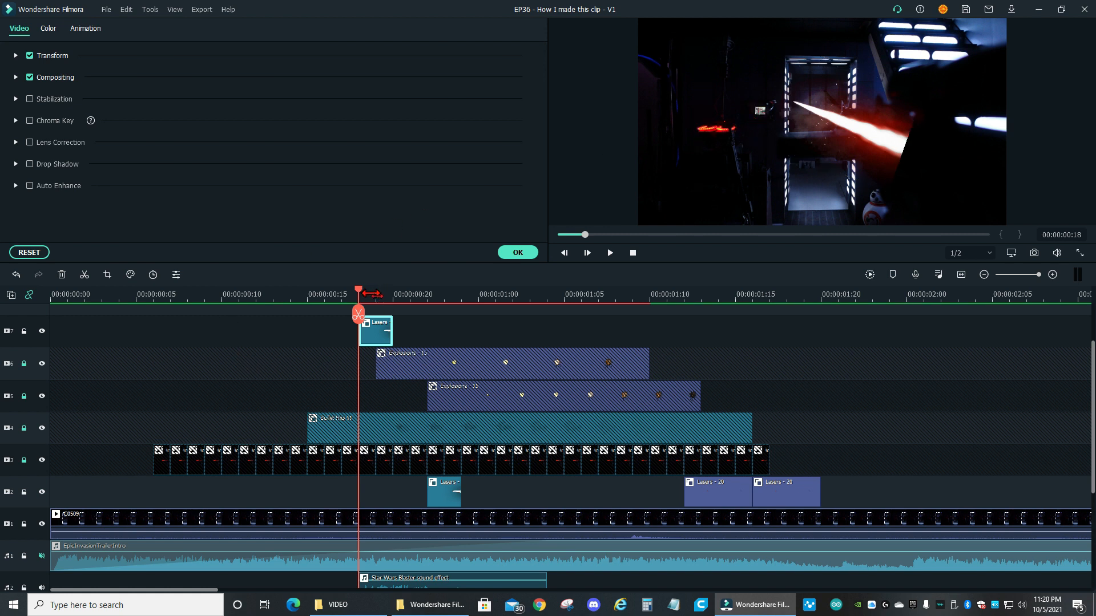
left_click(517, 253)
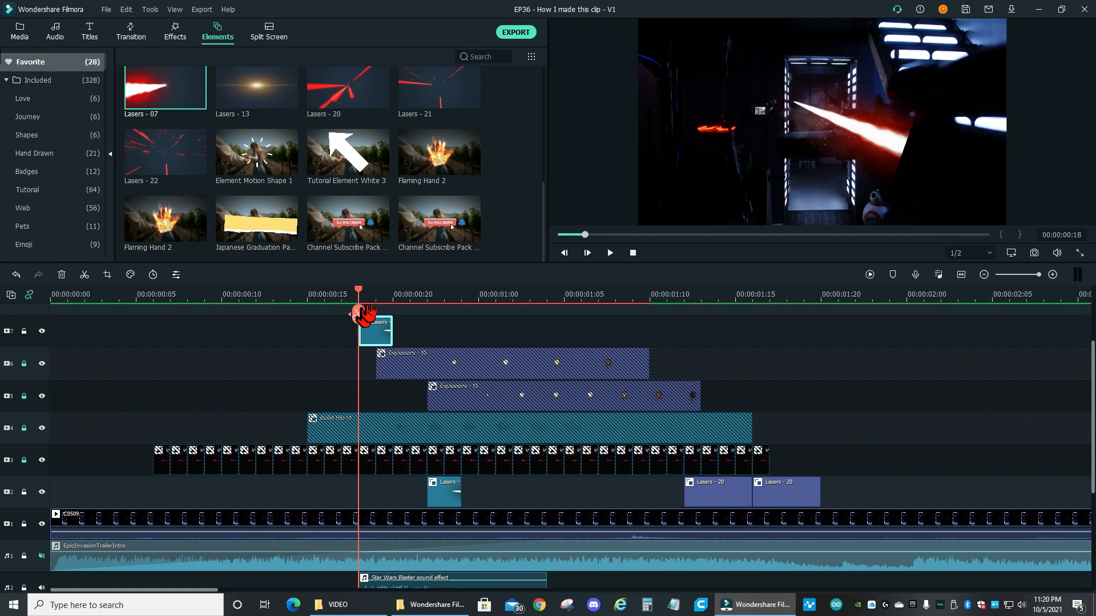
Step frame by frame from frame 14 past the laser on video track 7 to examine how it covers the closing door
left_click_drag(372, 295, 303, 298)
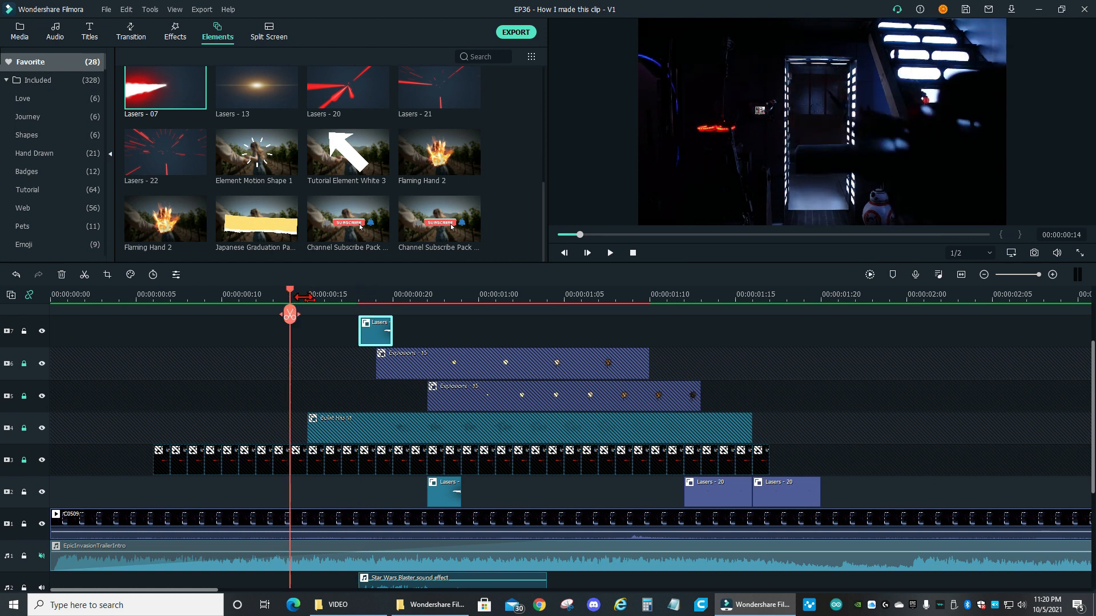
key("Right")
key("Right")
key("Right")
key("Right")
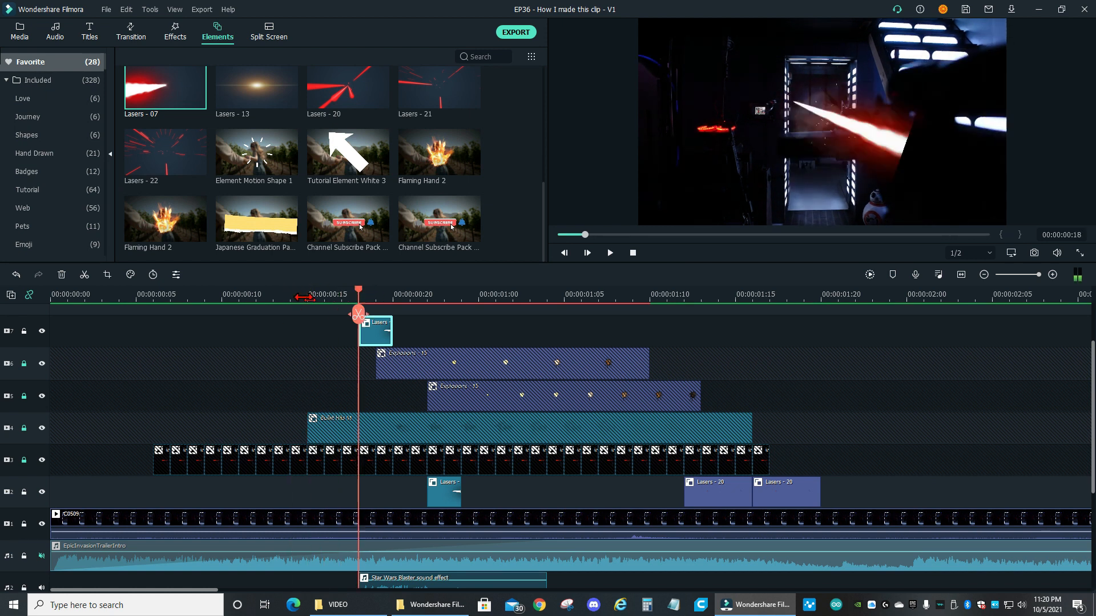
key("Right")
key("Right")
key("Right")
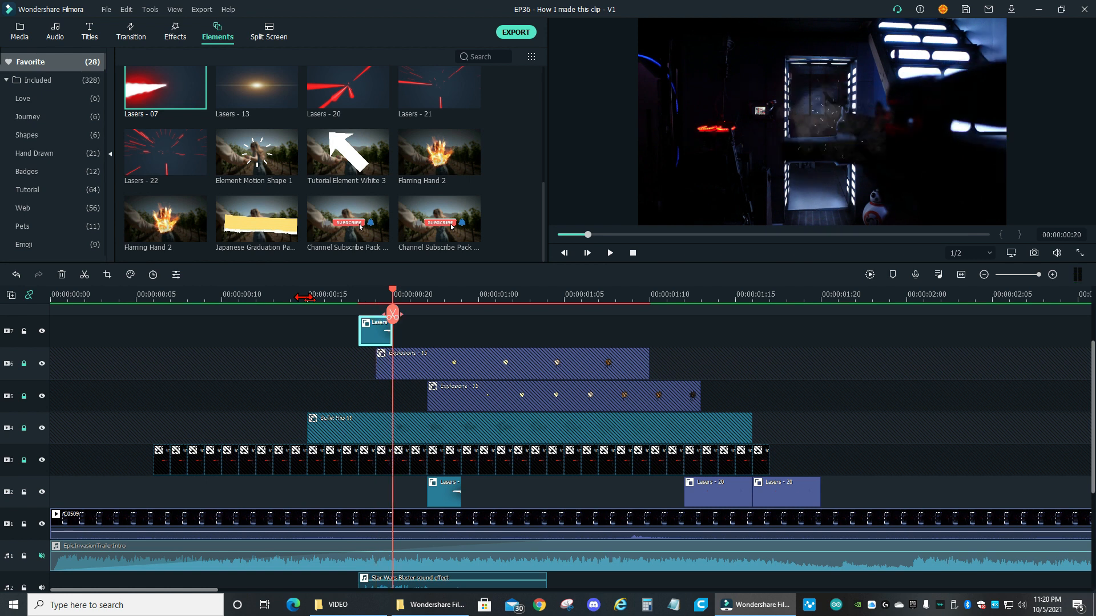
key("Left")
key("Left")
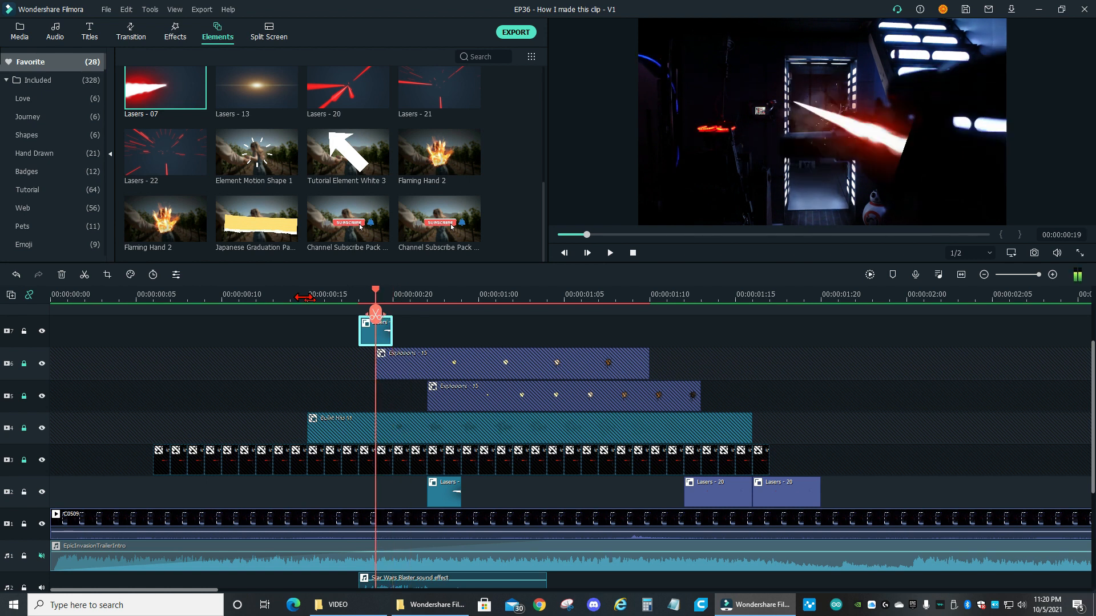
key("Right")
key("Left")
Move the laser clip from video track 7 back down to video track 2, starting at frame 18
double_click(378, 341)
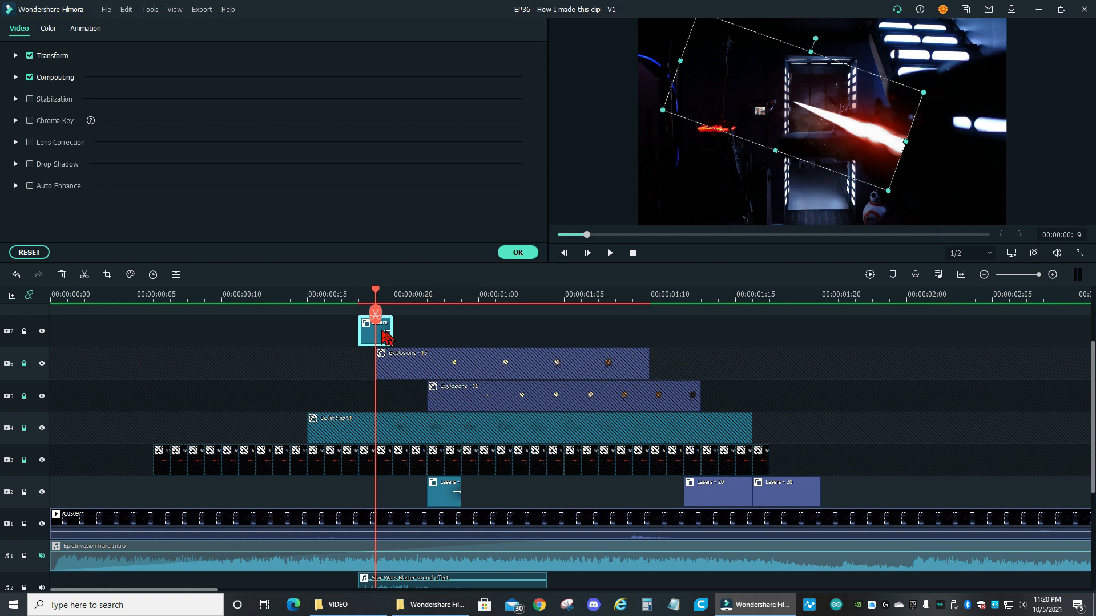
left_click_drag(382, 340, 377, 501)
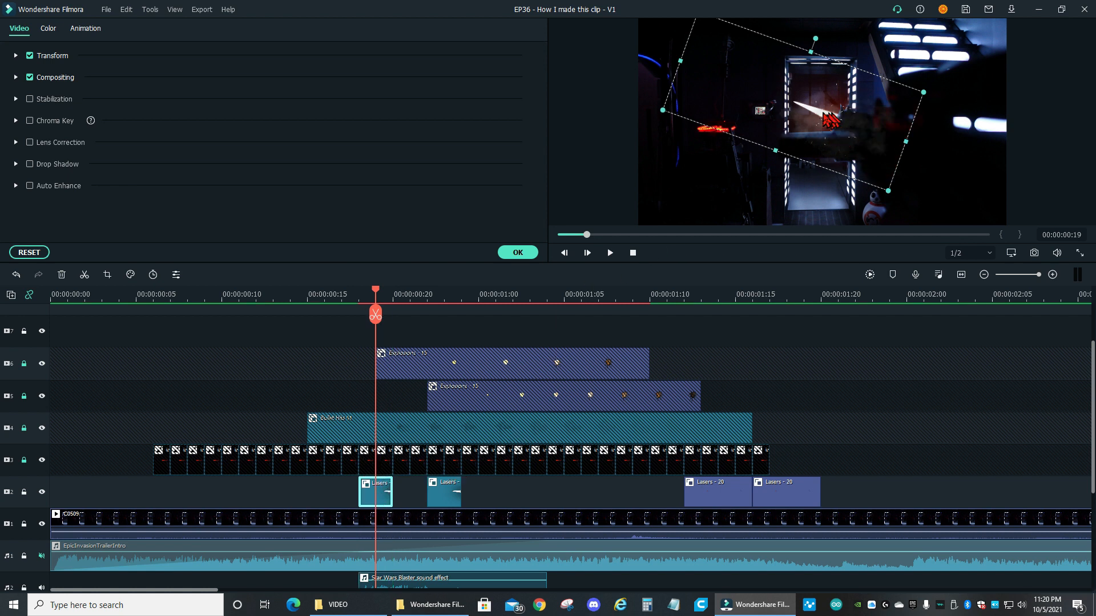
left_click(516, 252)
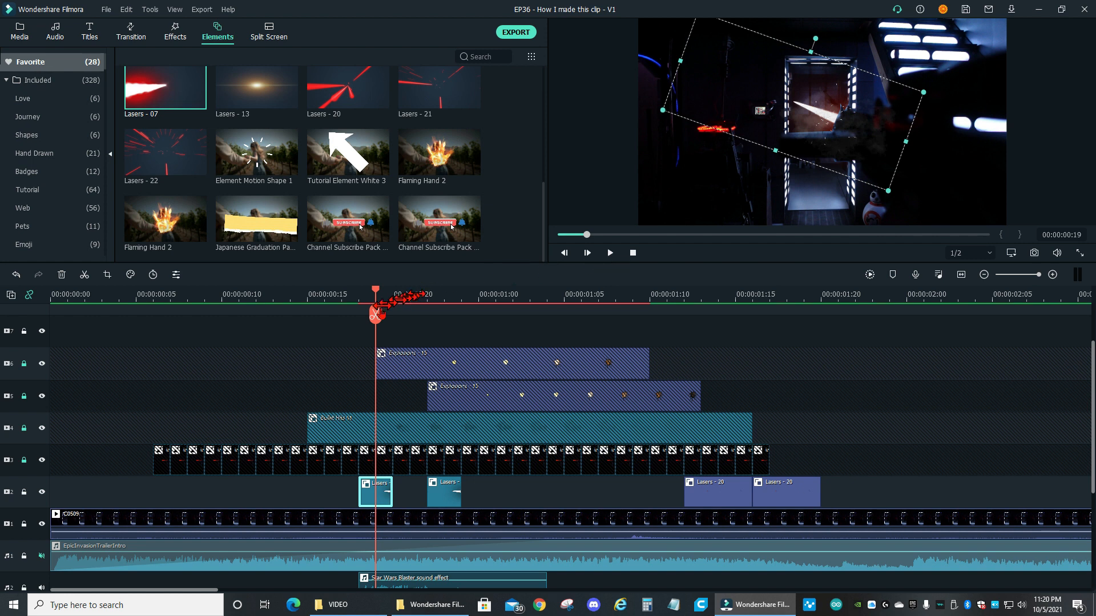
Step frame by frame from frame 18 to 00:00:01:00 to examine the laser behind the door cut-outs and the explosions
left_click_drag(328, 295, 341, 293)
key("Right")
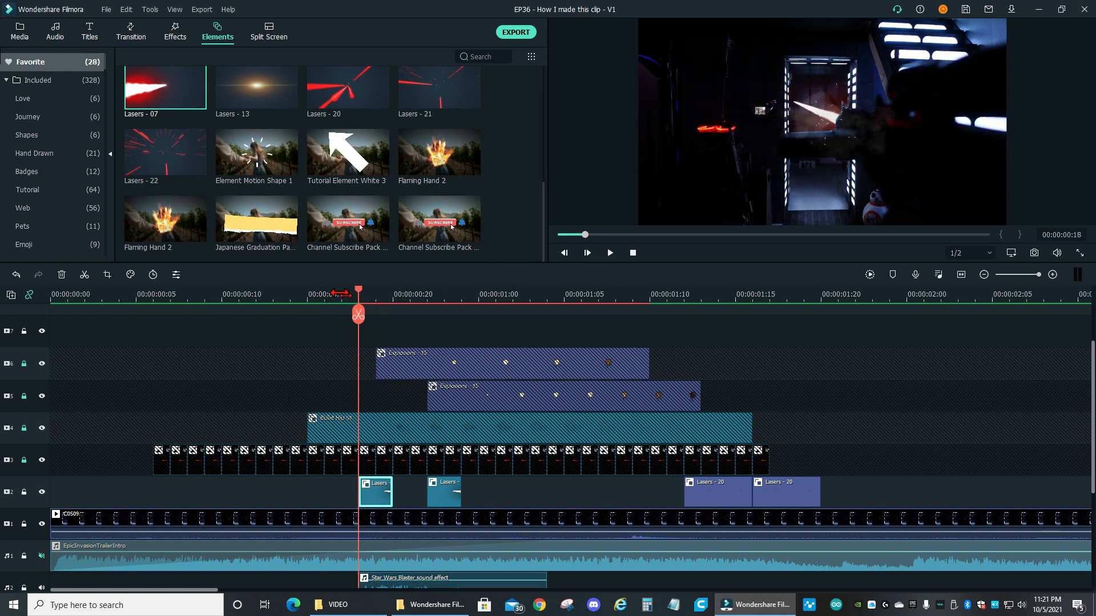
key("Right")
key("Right")
key("Right")
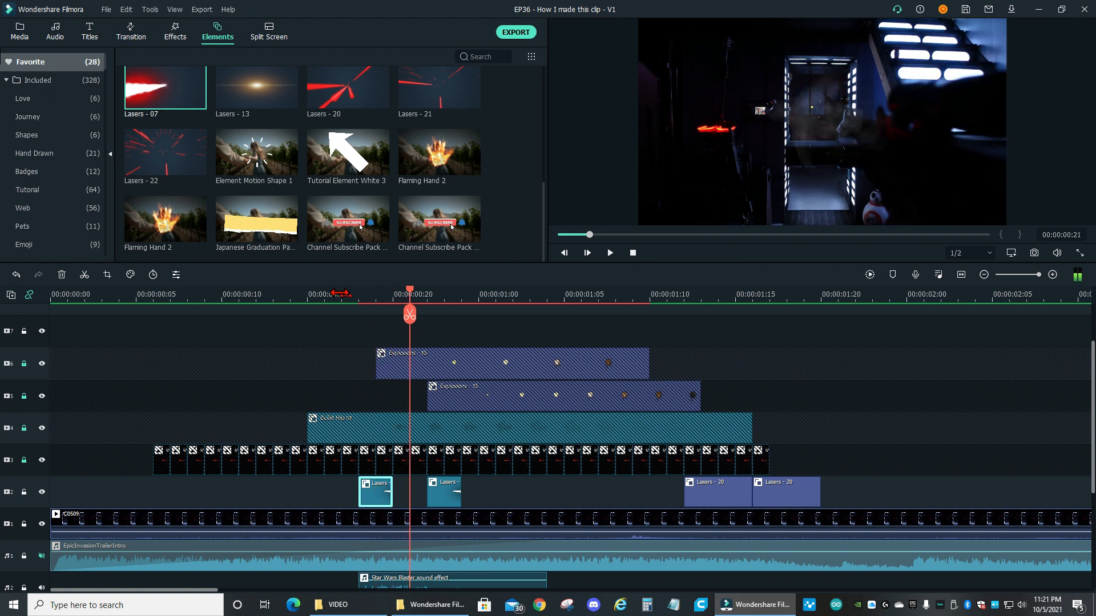
key("Right")
key("Right")
key("Right")
key("Right")
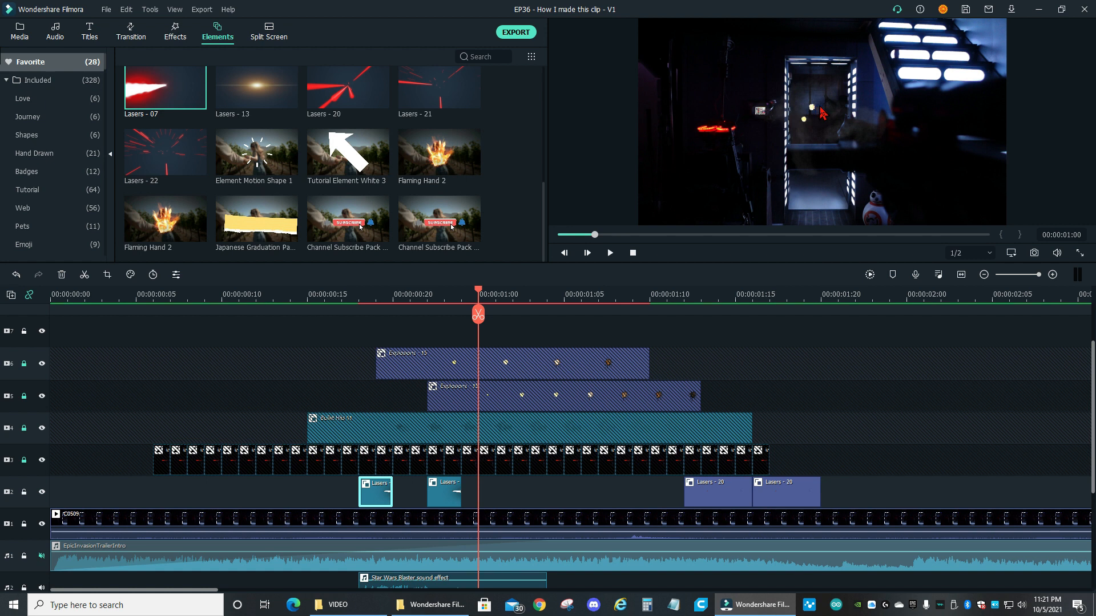
Unlock video track 6 and enlarge its Explosions - 15 element in the preview to about five times its size
left_click(24, 364)
mouse_move(290, 167)
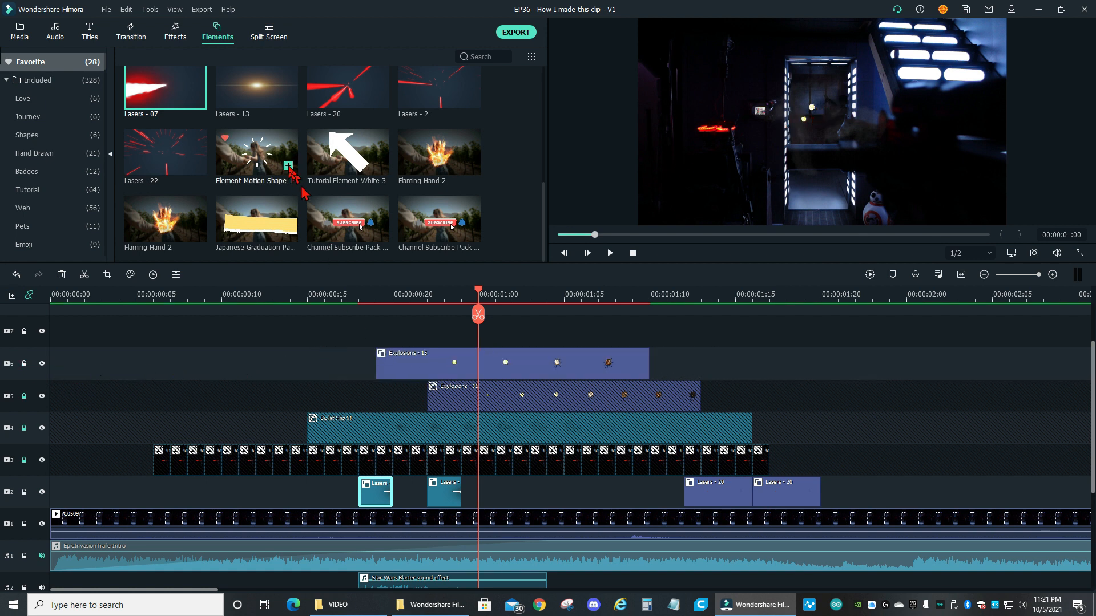
scroll(291, 171, "up", 5)
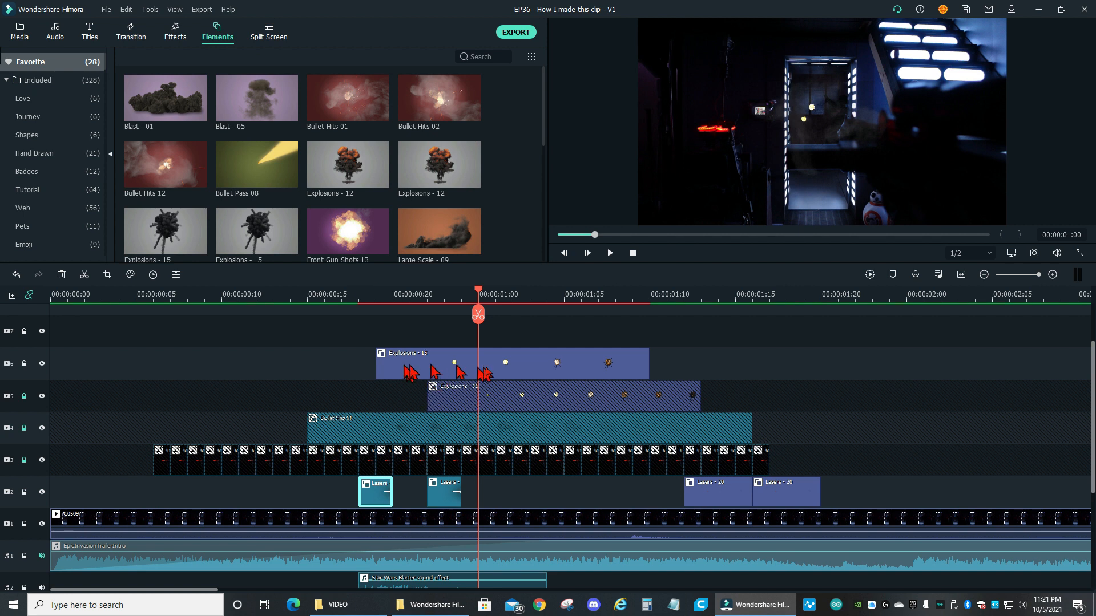
double_click(520, 373)
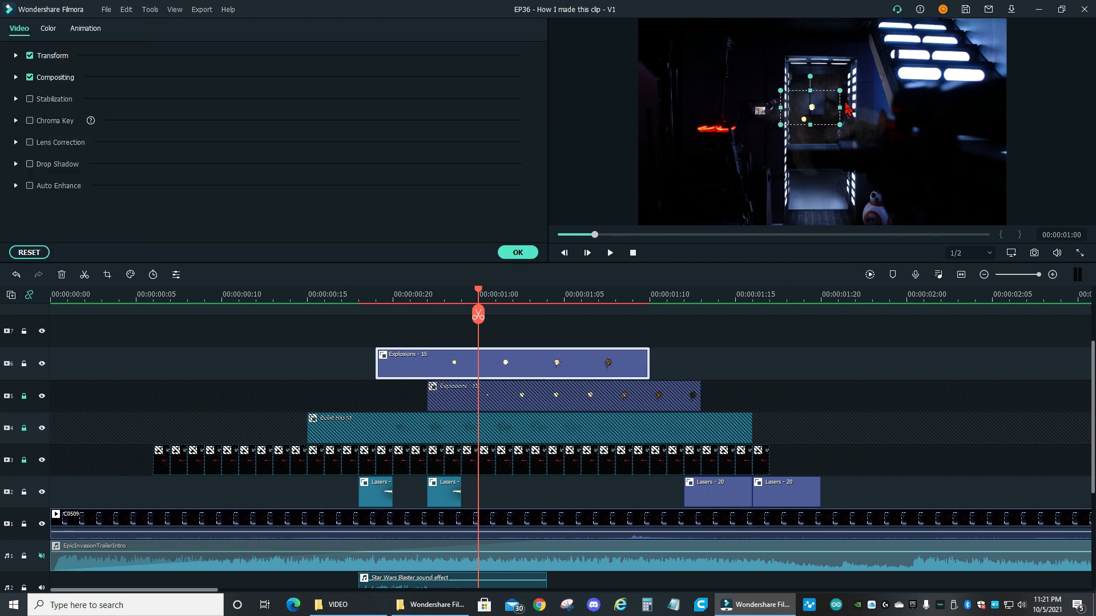
left_click_drag(782, 124, 628, 243)
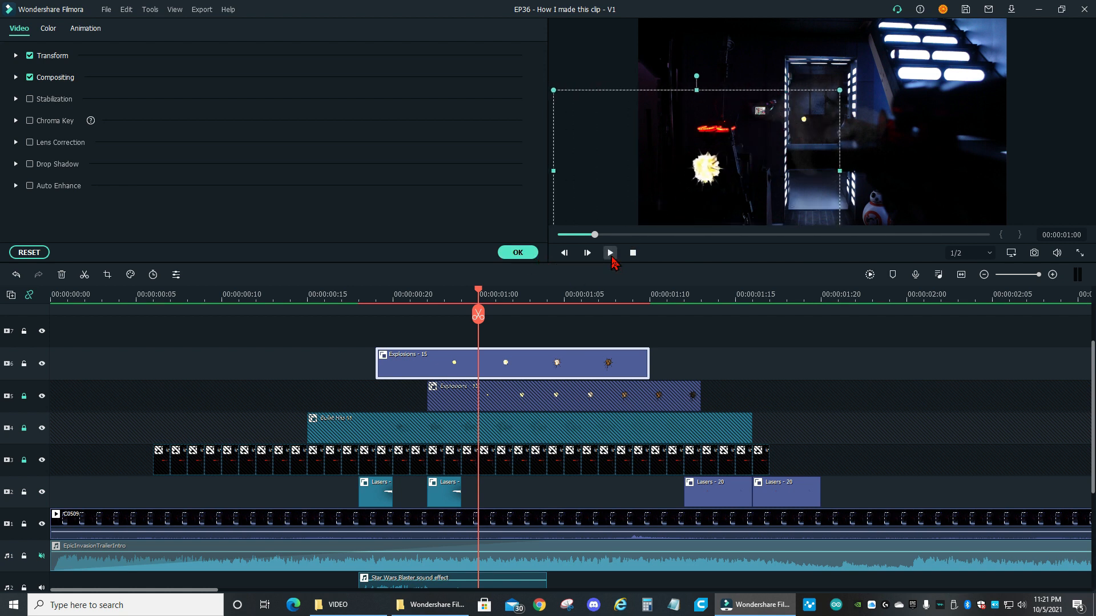
Step forward and back through the frames between 00:00:01:00 and 00:00:01:11 to examine the enlarged explosion
left_click(449, 300)
key("Right")
key("Right")
key("Right")
key("Right")
key("Right")
key("Right")
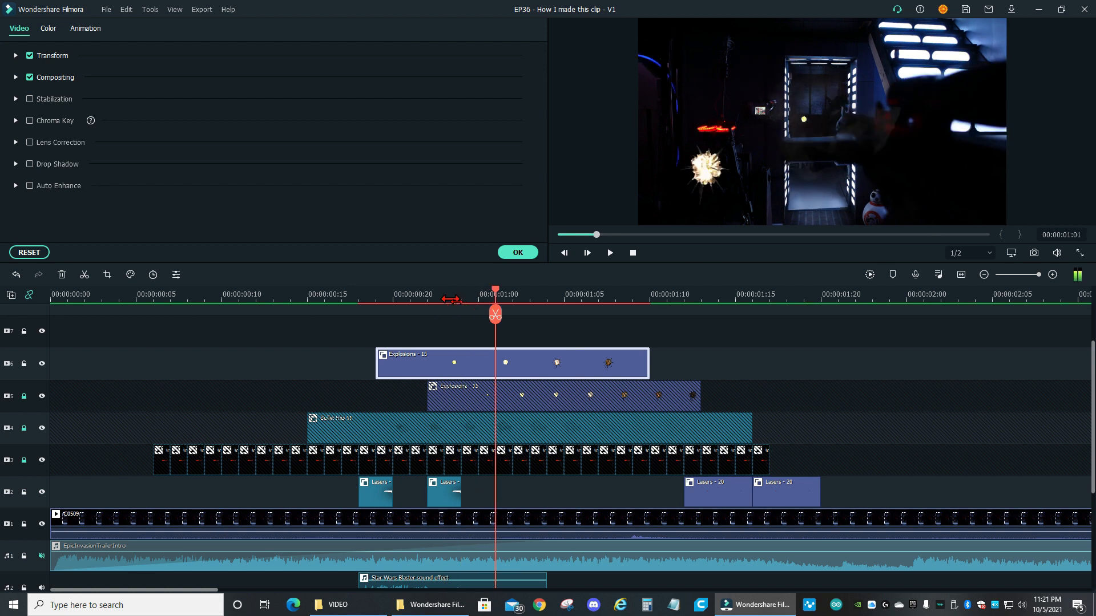
key("Right")
key("Right")
key("Right")
key("Right")
key("Right")
key("Right")
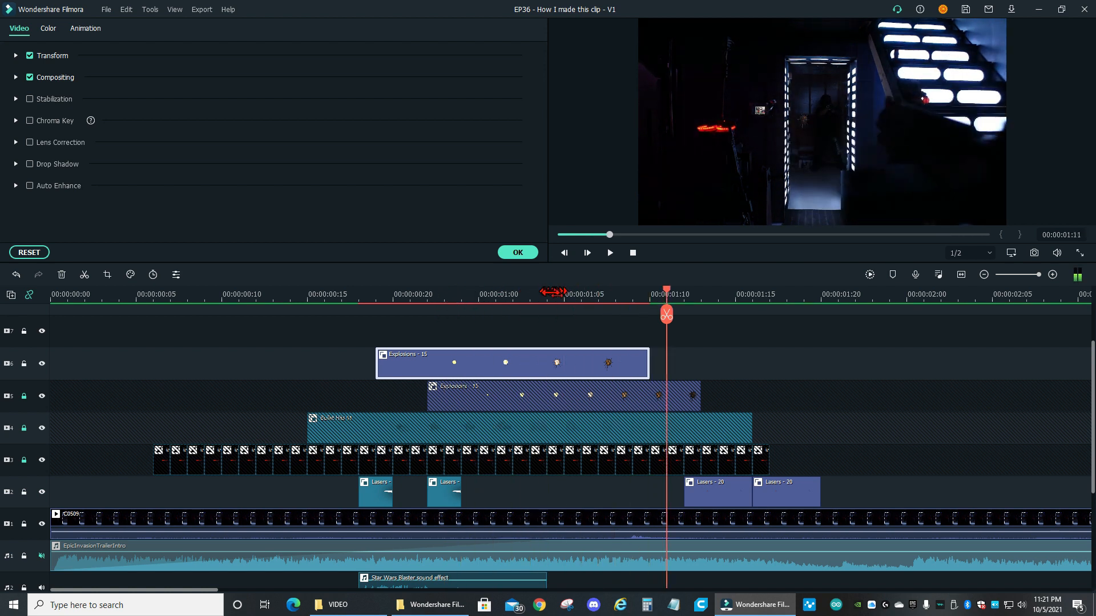
key("Left")
key("Left")
key("Left")
key("Left")
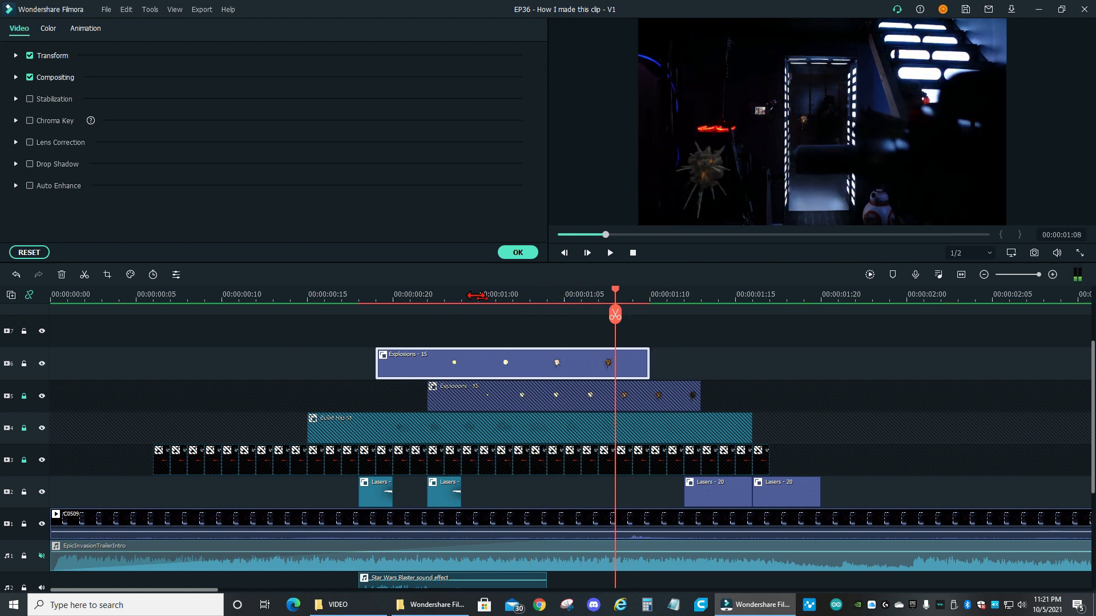
Go to 00:00:01:04, shrink the Explosions - 15 element on video track 6 and place it on the wall beside the doorway
key("Left")
key("Left")
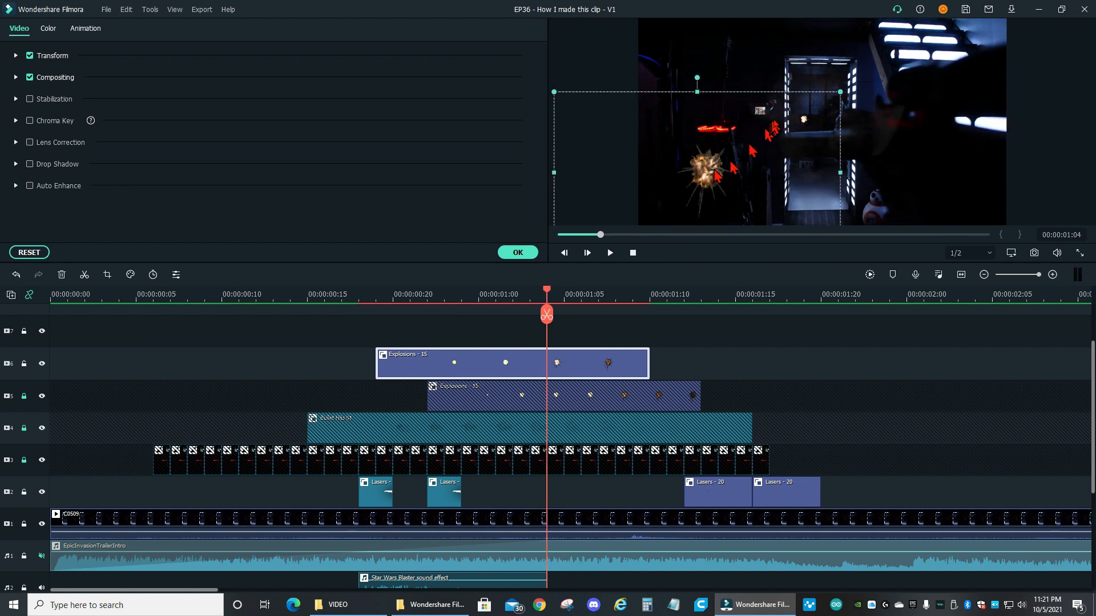
left_click_drag(840, 92, 773, 114)
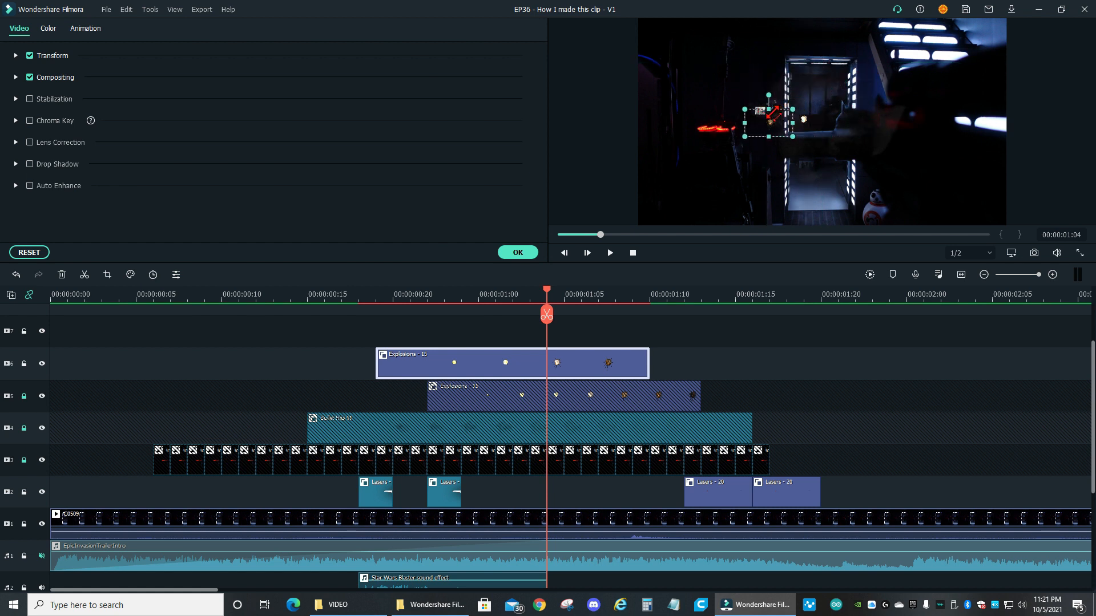
Move the Explosions - 15 element on video track 6 into the doorway and check its frames from 00:00:00:22 to 00:00:01:10
left_click_drag(805, 113, 810, 111)
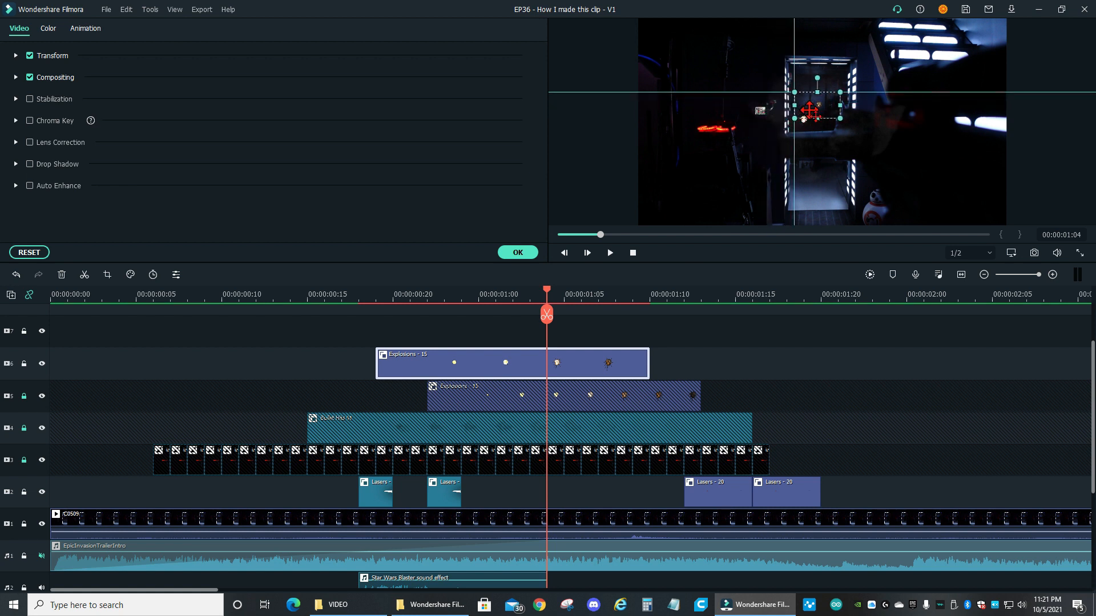
left_click(431, 293)
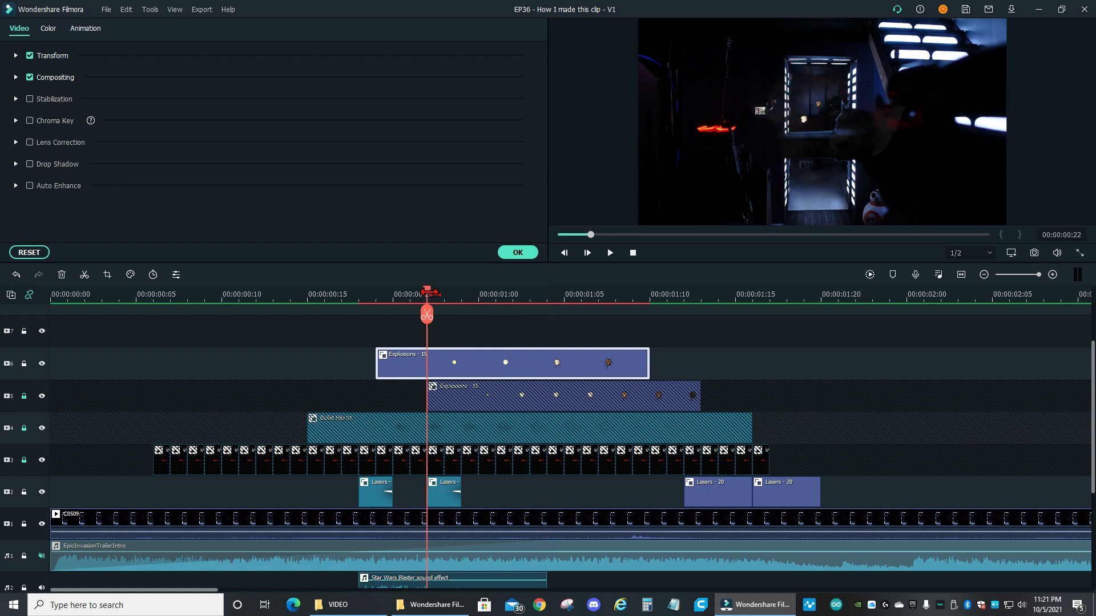
key("Right")
key("Right")
key("Right")
key("Right")
key("Right")
key("Right")
key("Right")
key("Right")
key("Right")
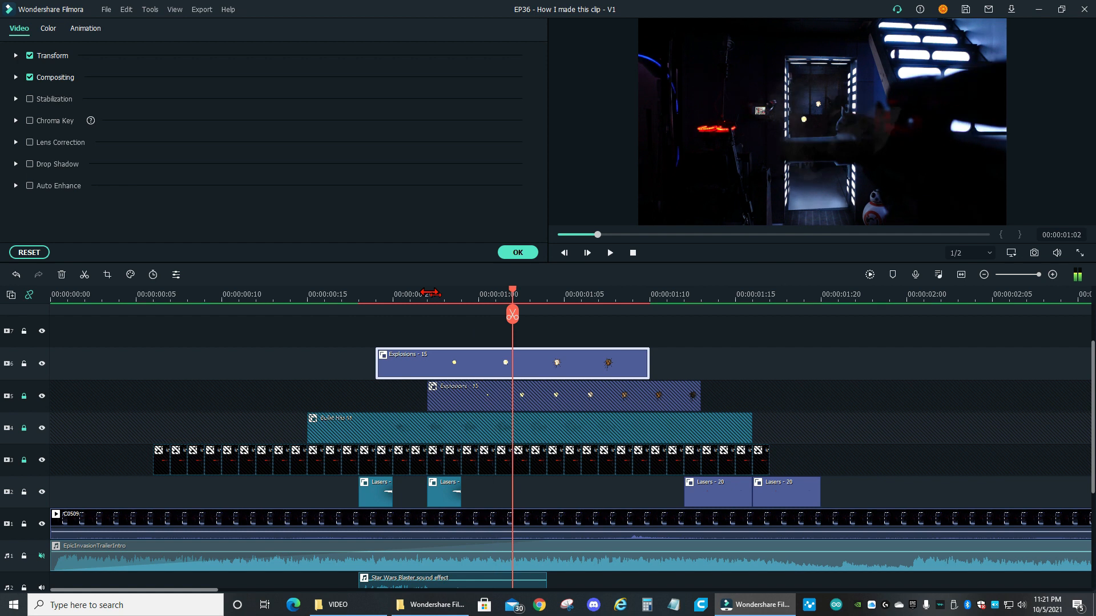
Advance through the timeline from 00:00:01:10 to 00:00:05:07 to examine the end of the first shootout and the start of the second
key("Right")
key("Right")
key("Right")
key("Right")
key("Right")
key("Right")
key("Right")
key("Right")
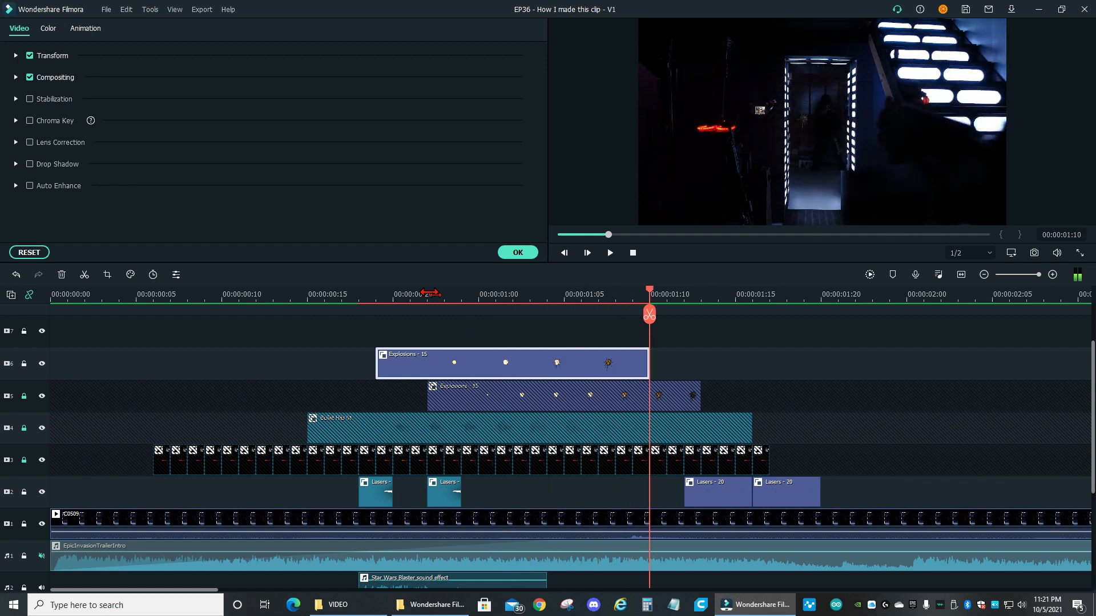
key("Right")
key("Right")
key("Right")
key("Right")
key("Right")
key("Right")
key("Right")
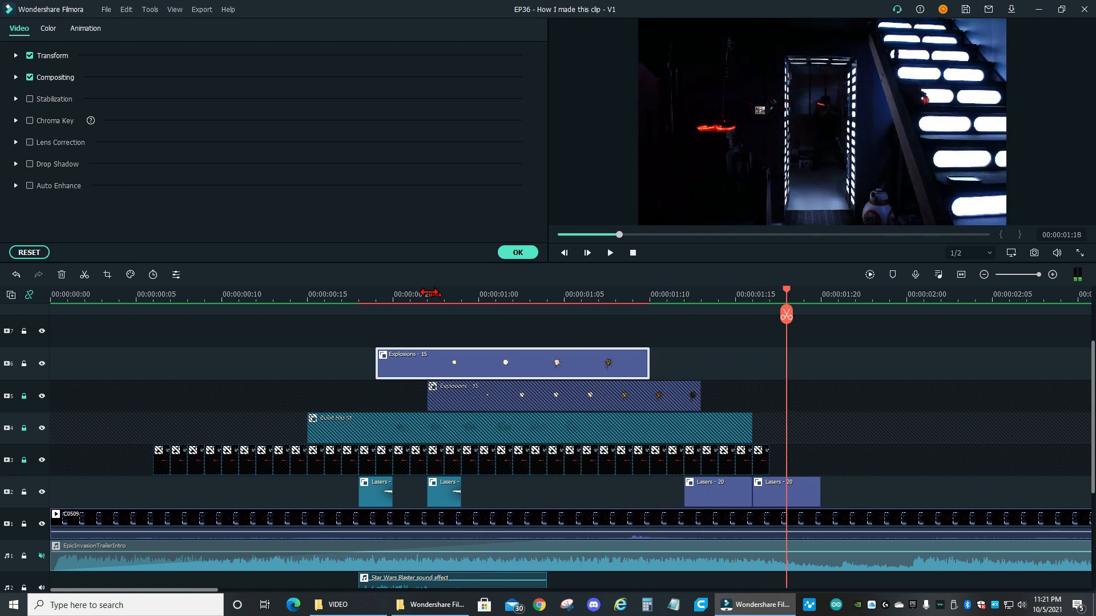
key("Right")
key("Right")
key("Right")
key("Right")
key("Right")
key("Right")
key("Right")
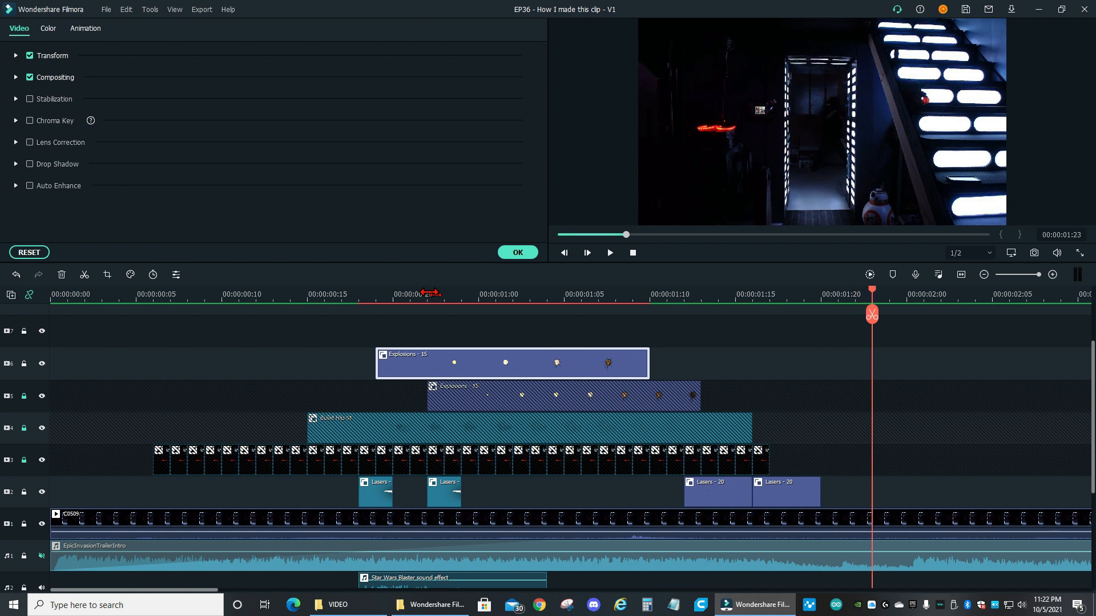
key("Right")
key("Right")
key("Right")
key("Right")
key("Right")
key("Right")
key("Right")
key("Right")
key("Right")
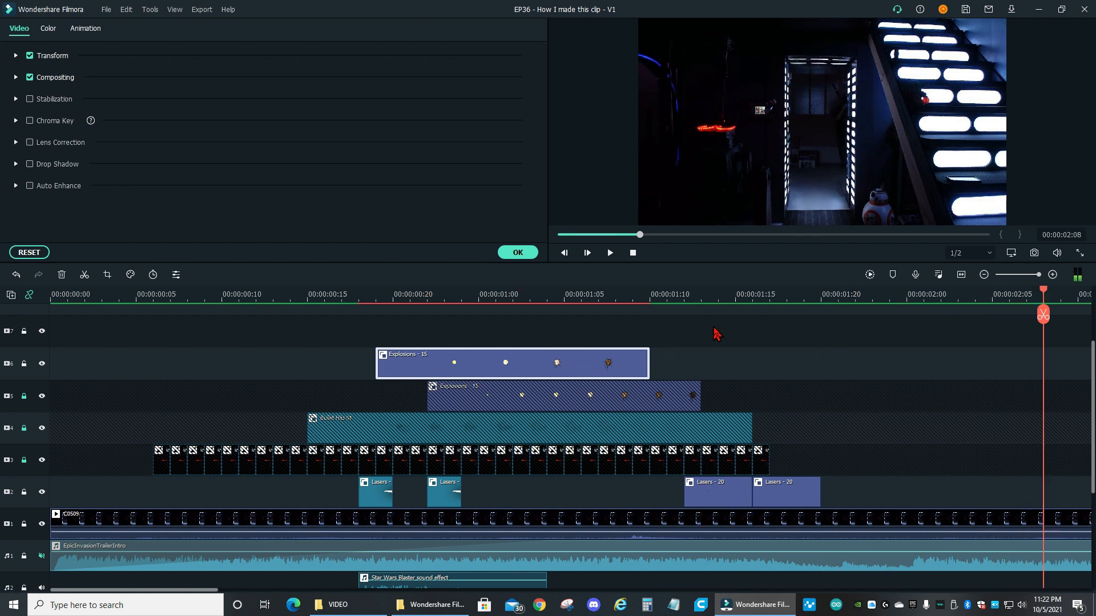
key("Right")
key("Right")
key("Right")
key("Right")
key("Right")
key("Right")
key("Right")
key("Right")
key("Right")
key("Right")
key("Right")
key("Right")
key("Right")
key("Right")
key("Right")
key("Right")
key("Right")
key("Right")
key("Right")
key("Right")
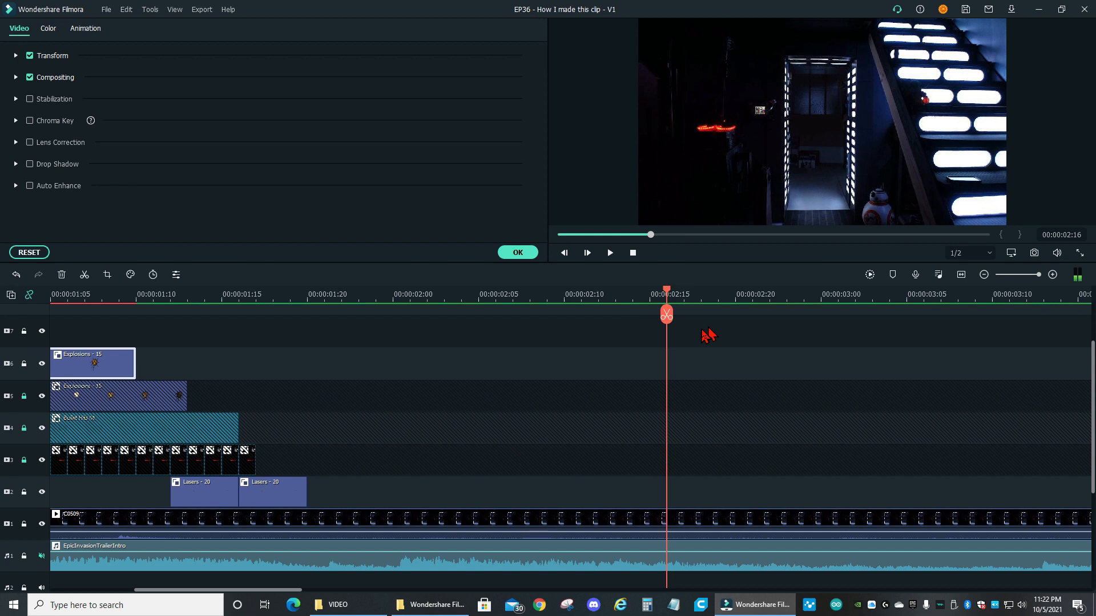
key("Right")
key("Right")
key("Right")
key("Right")
key("Right")
key("Right")
key("Right")
key("Right")
key("Right")
key("Right")
key("Right")
key("Right")
key("Right")
key("Right")
key("Right")
key("Right")
key("Right")
key("Right")
key("Right")
key("Right")
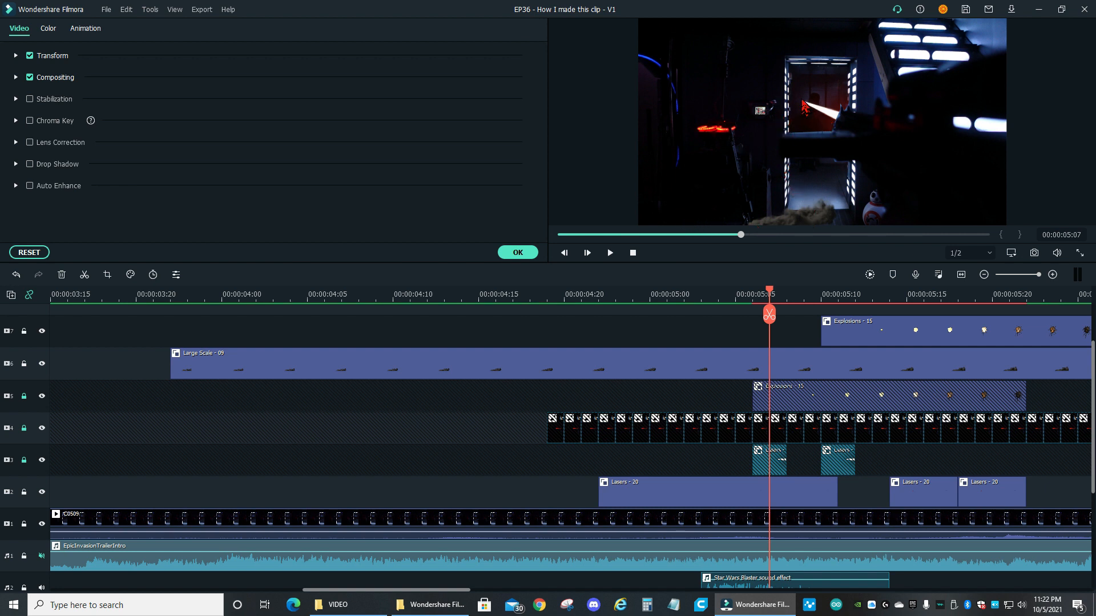
Step through the frames from 00:00:05:07 to 00:00:06:02 to examine the lasers and explosions around the doorway
key("Right")
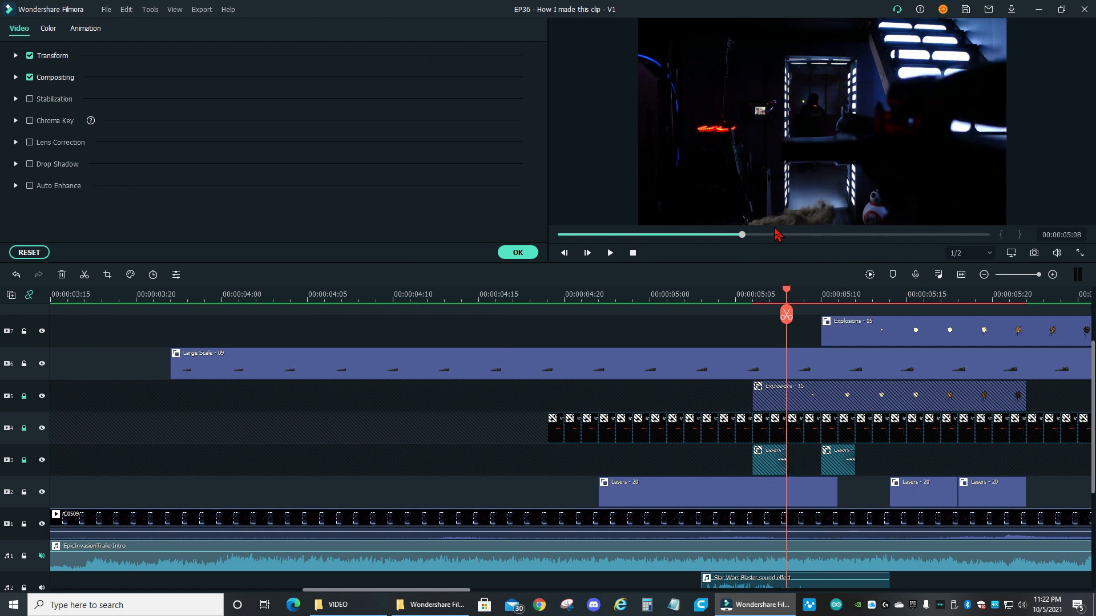
key("Right")
key("Right")
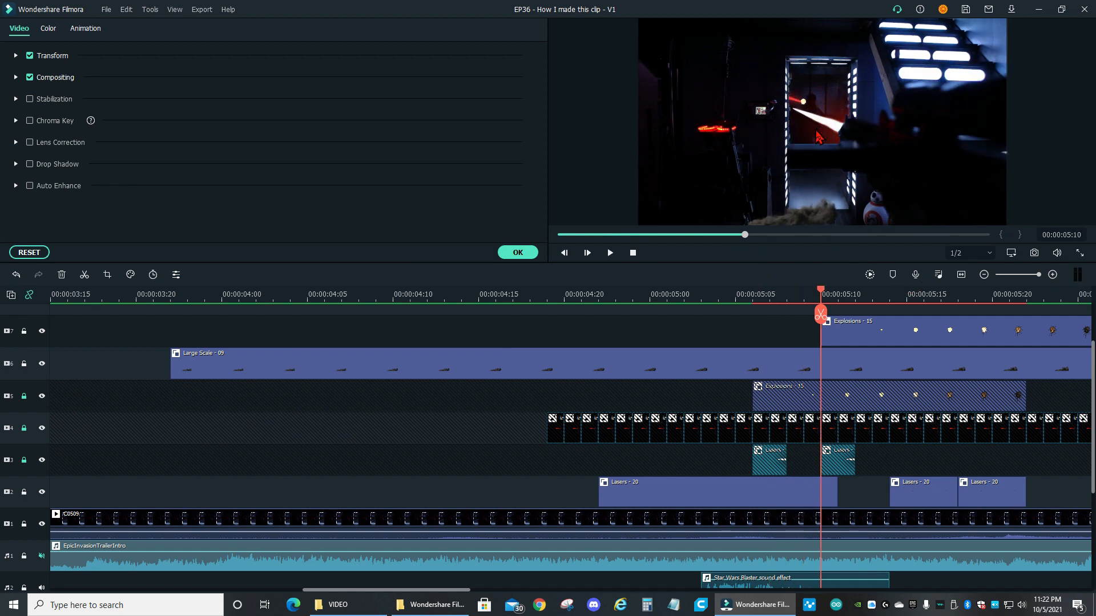
key("Right")
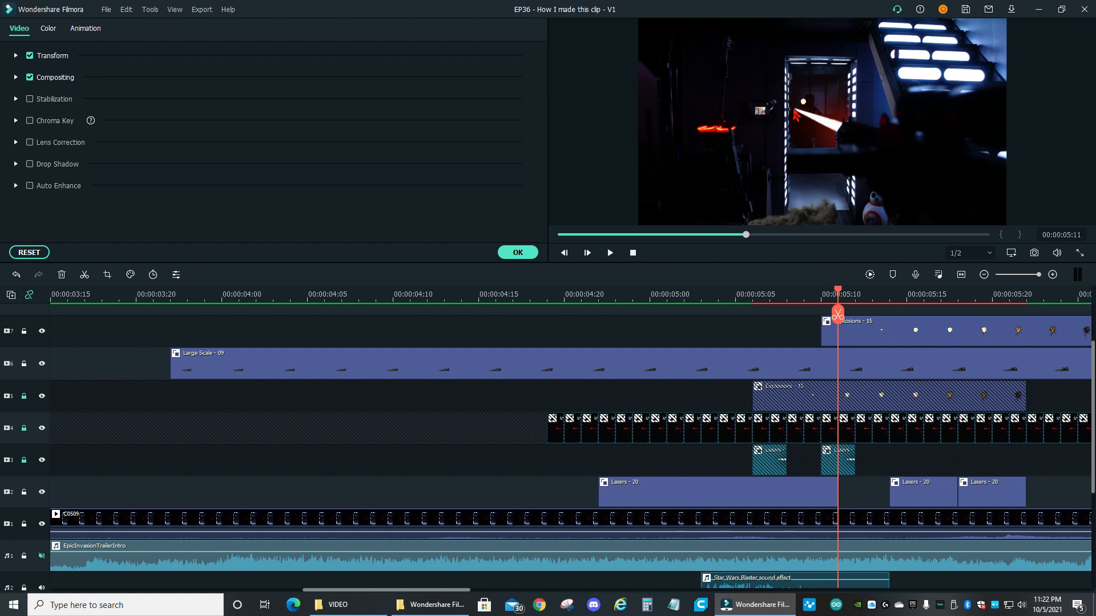
key("Right")
key("Right")
key("Right")
key("Right")
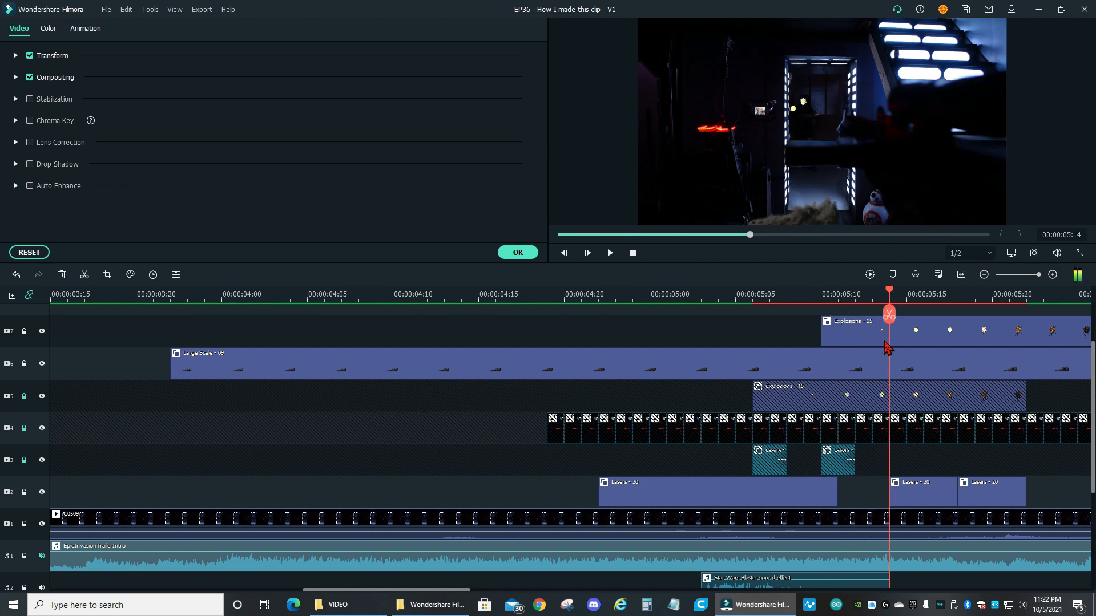
key("Right")
key("Right")
key("Right")
key("Right")
key("Right")
key("Right")
key("Right")
key("Right")
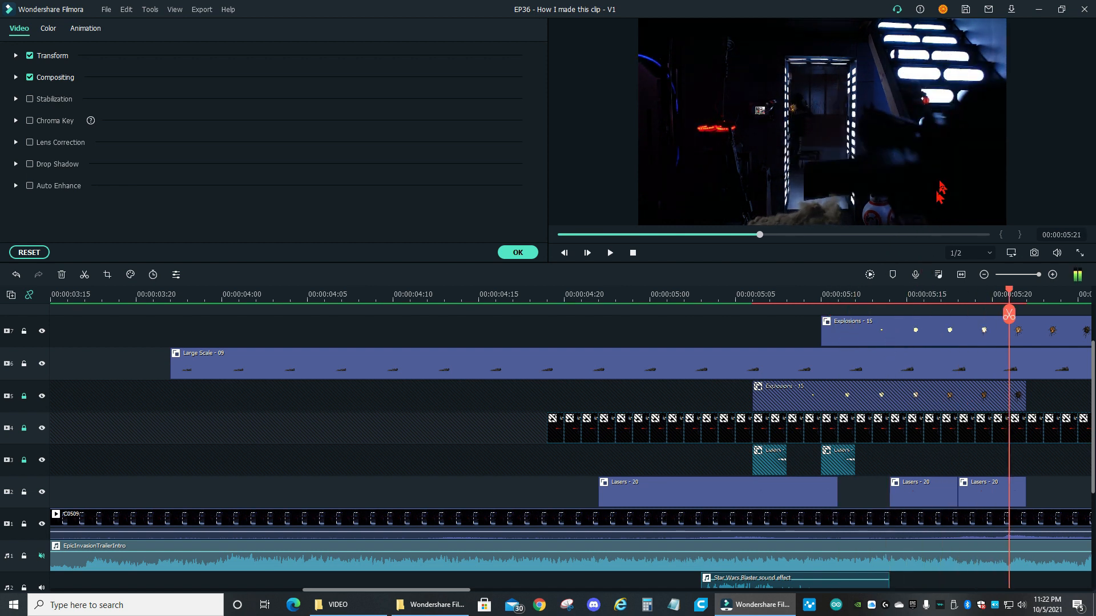
key("Right")
key("Right")
key("Right")
key("Right")
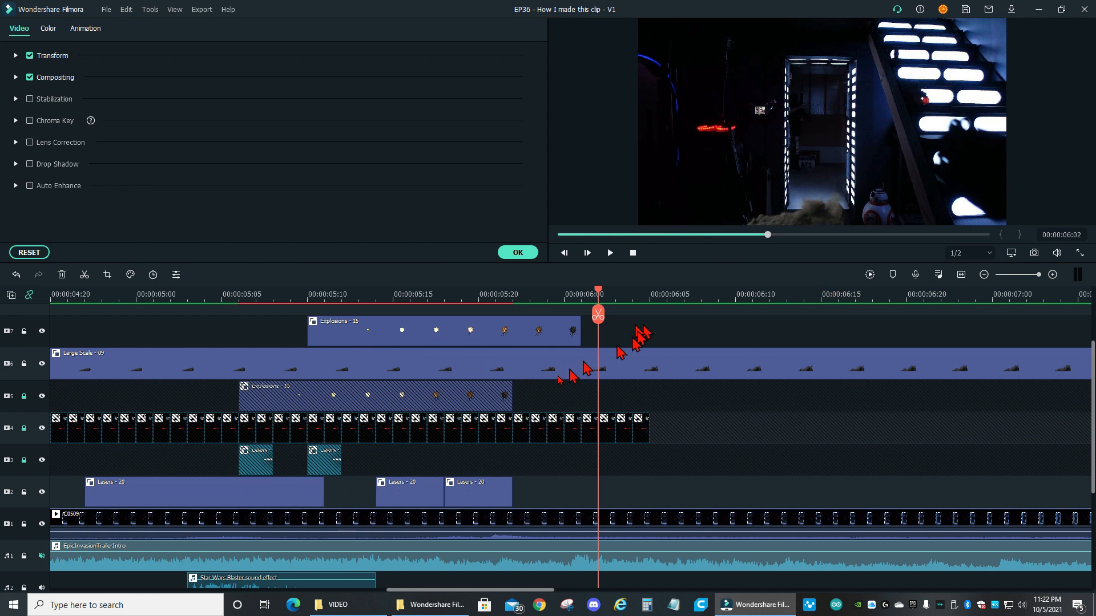
Play on to 00:00:09:00 and hide video track 6, which holds the Large Scale - 09 smoke element
key("space")
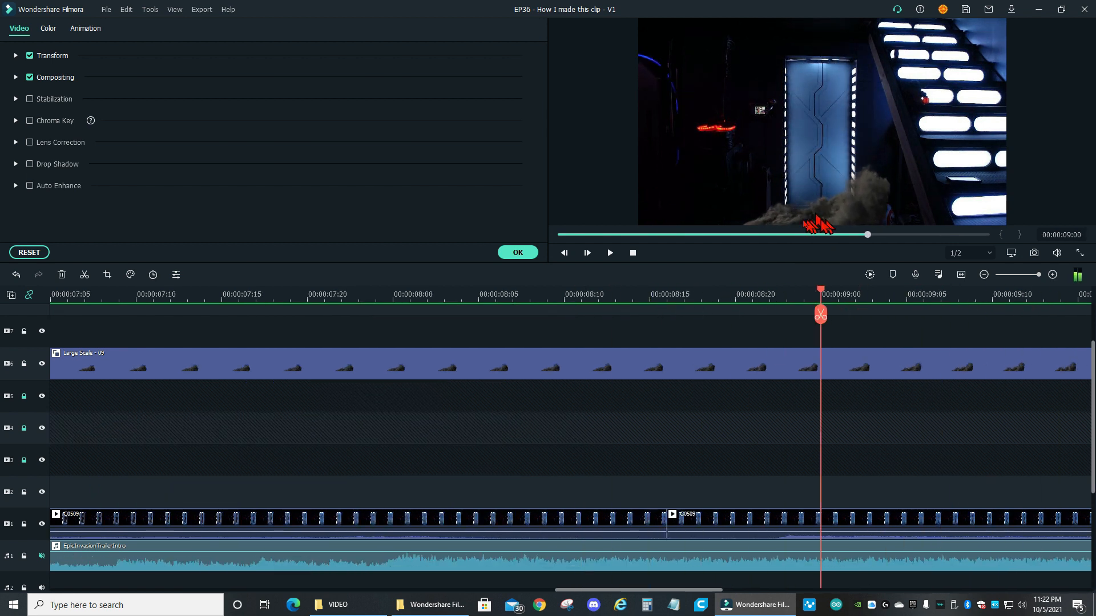
left_click(42, 364)
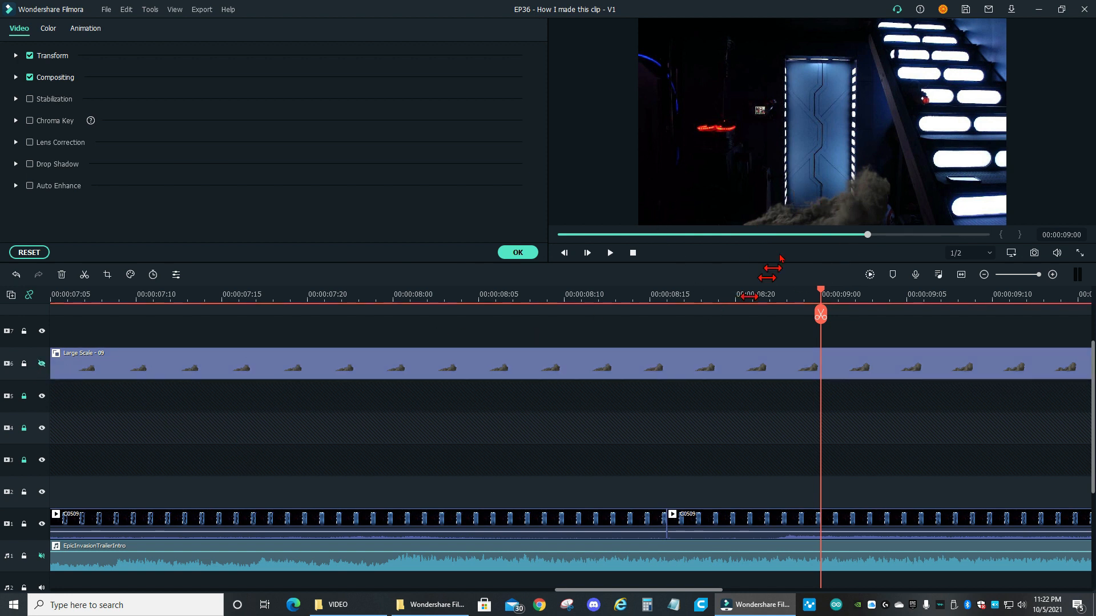
left_click(802, 235)
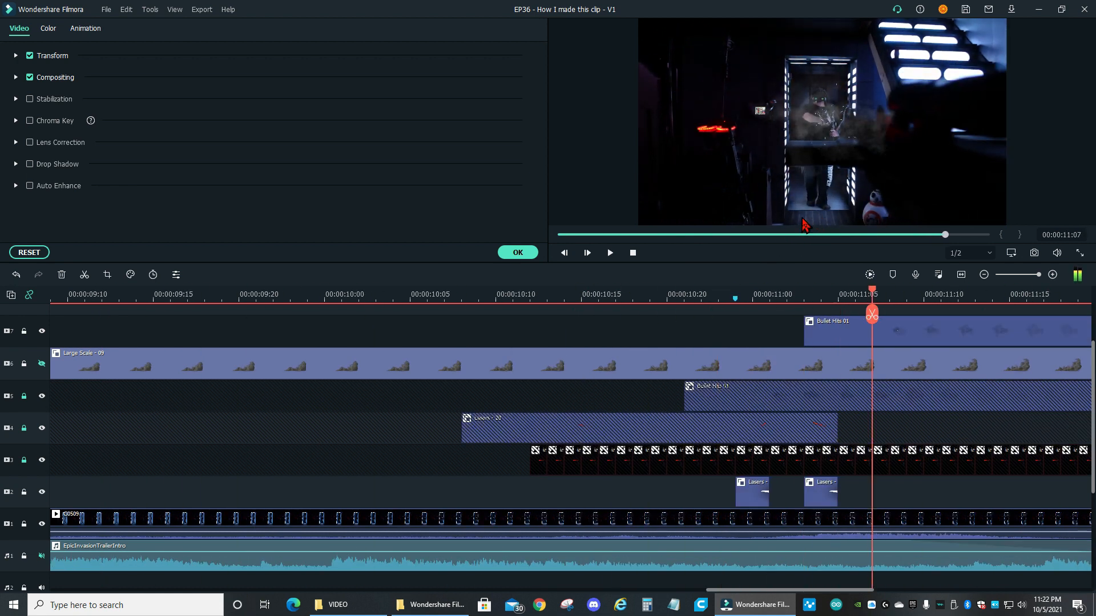
Step through the frames from about 00:00:11:00 to 00:00:11:23 to examine the bullet hits and lasers on the figure in the doorway
key("Left")
key("Left")
key("Left")
key("Left")
key("Left")
key("Left")
key("Left")
key("Left")
key("Left")
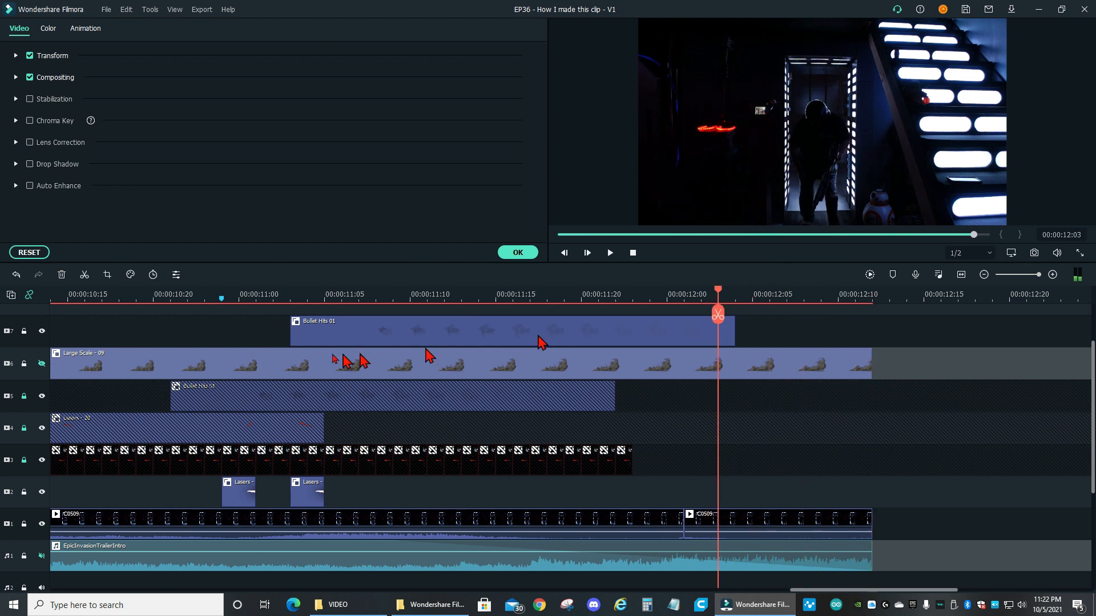
left_click(257, 297)
key("Right")
key("Right")
key("Right")
key("Right")
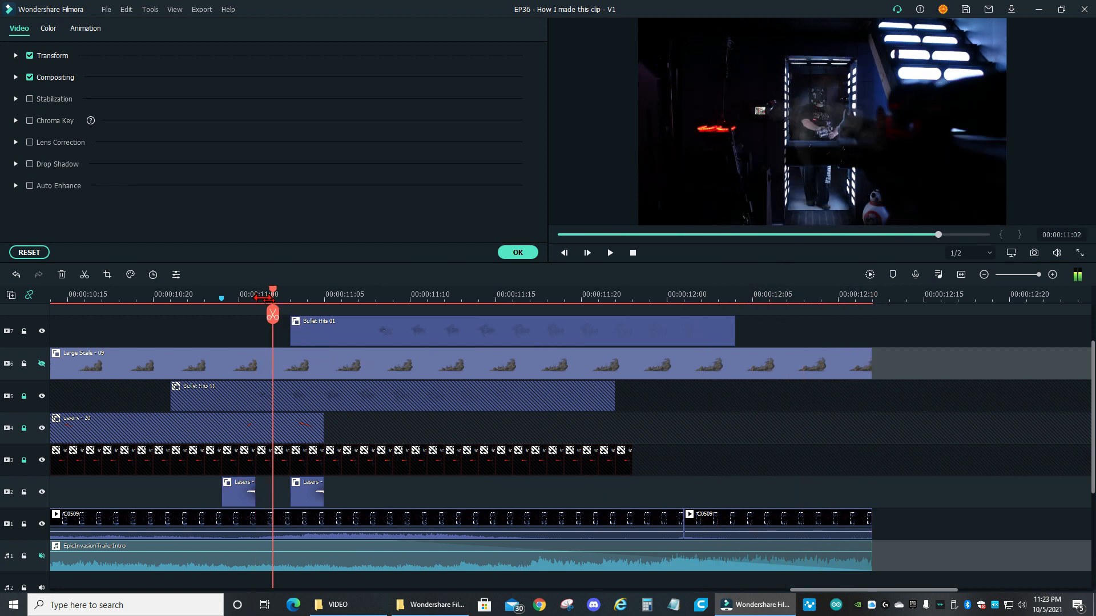
key("Right")
key("Right")
key("Right")
key("Right")
key("Right")
key("Right")
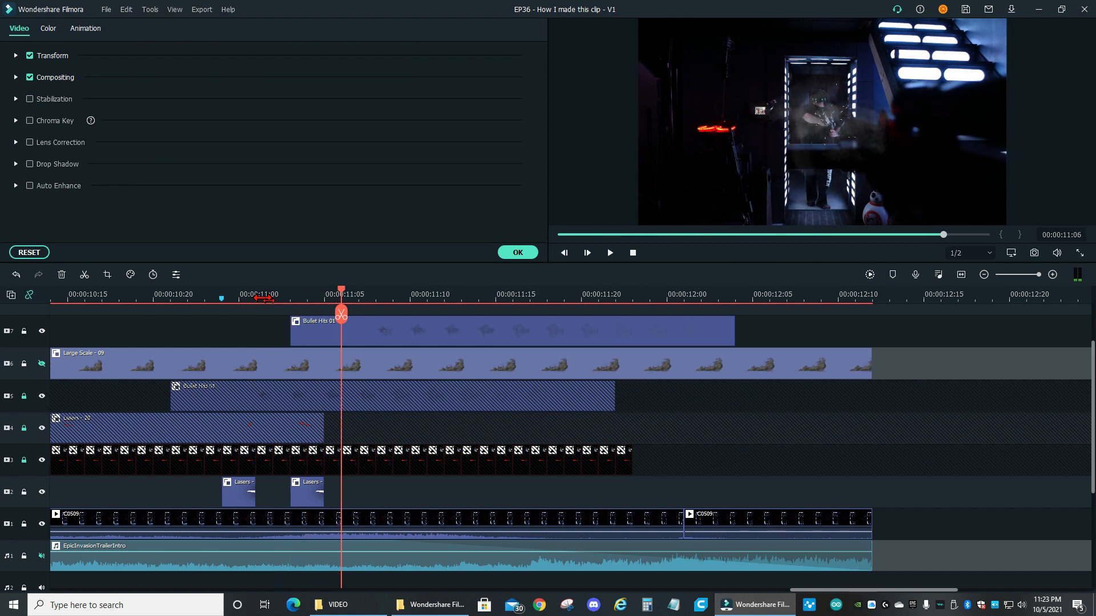
key("Right")
key("Right")
key("Right")
key("Right")
key("Right")
key("Right")
key("Right")
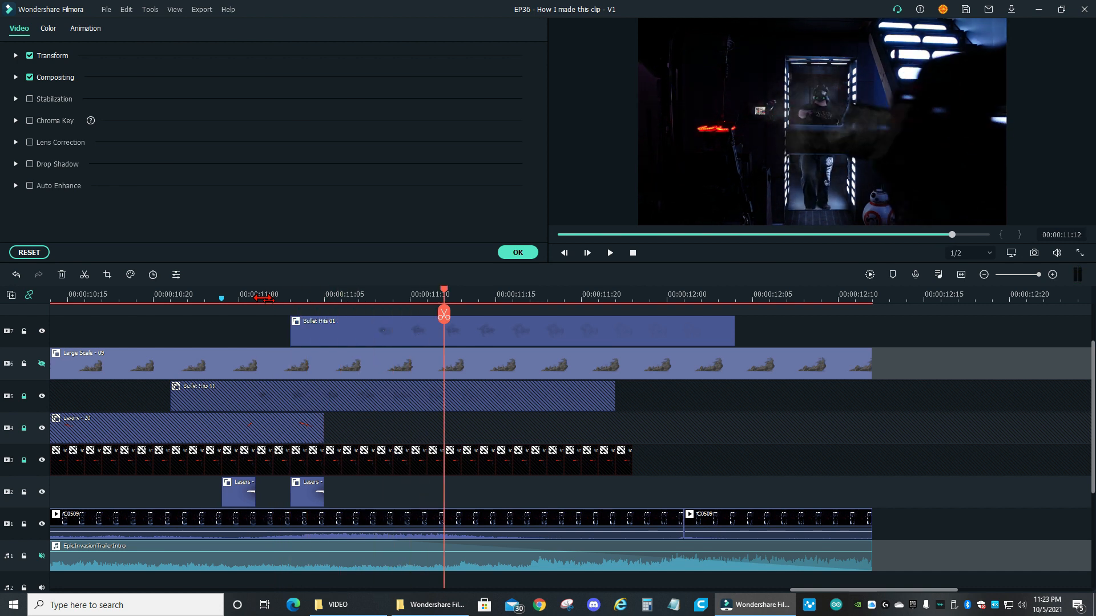
key("Right")
key("Right")
key("Right")
key("Right")
key("Right")
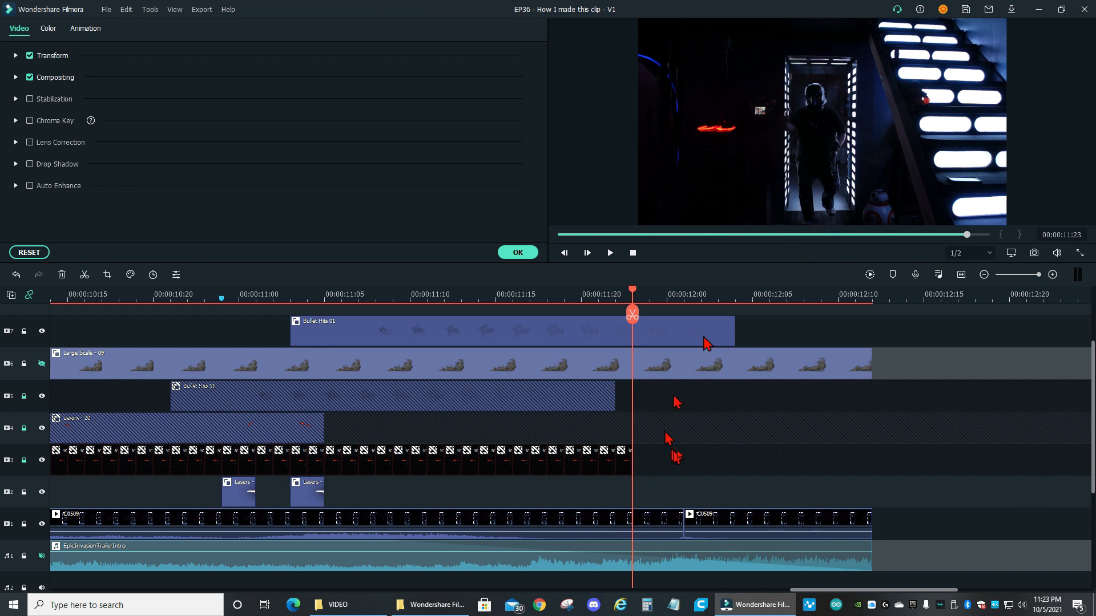
Advance from 00:00:11:23 to the end of the clip at 00:00:12:12 and close the element's video settings
key("Right")
key("Right")
key("Right")
key("Right")
key("Right")
key("Right")
key("Right")
key("Right")
key("Right")
key("Right")
key("Right")
key("Right")
key("Right")
key("Right")
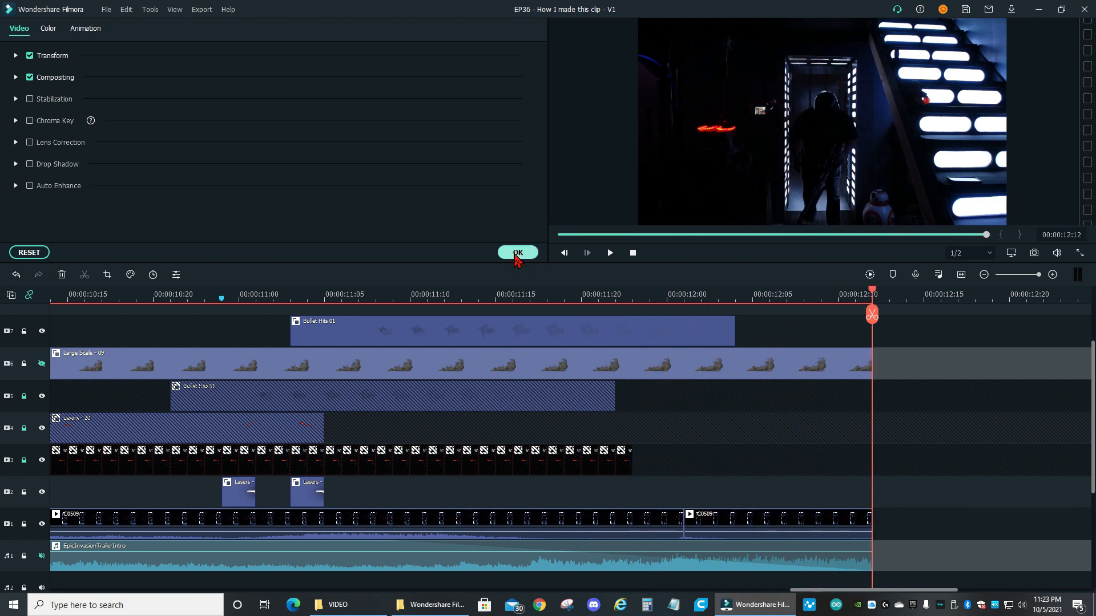
left_click(516, 253)
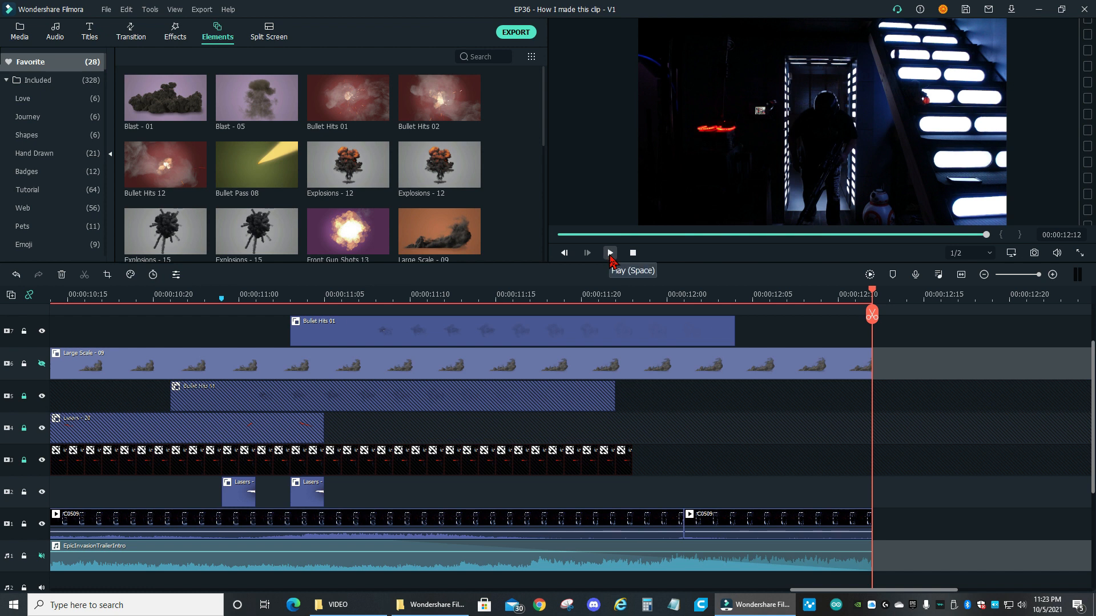
mouse_move(767, 604)
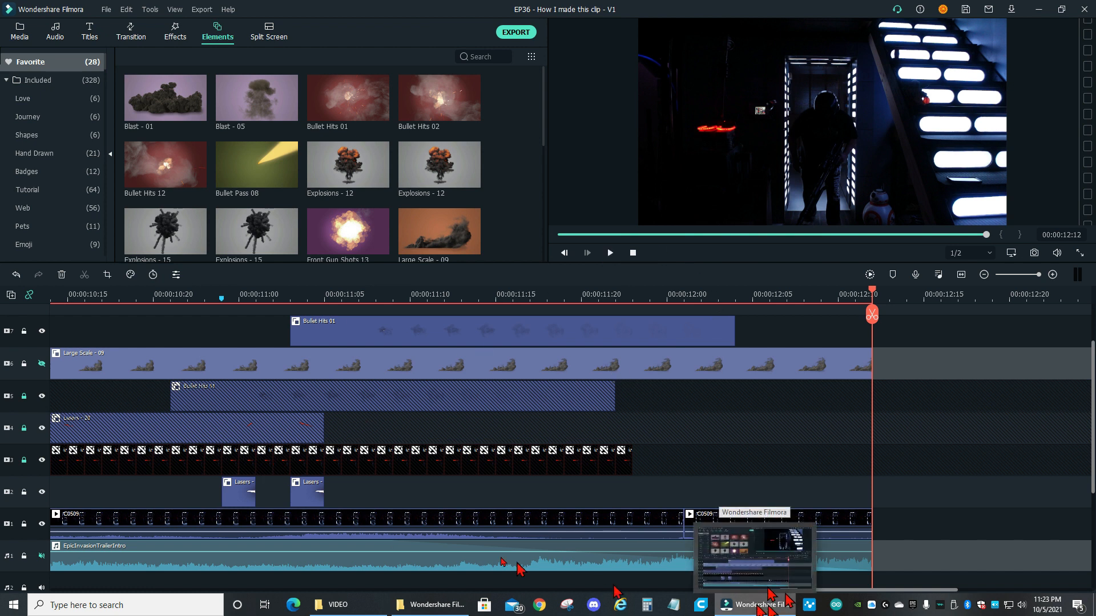